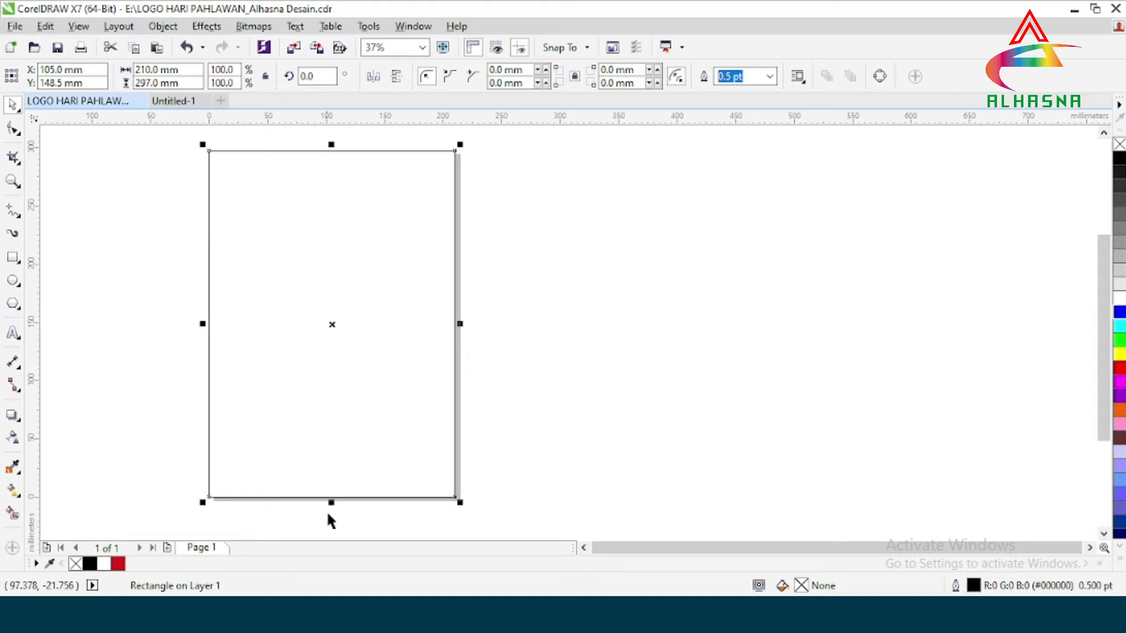
Step: Fill the page-sized rectangle with red #D61C1C and deselect it
mouse_move(118, 567)
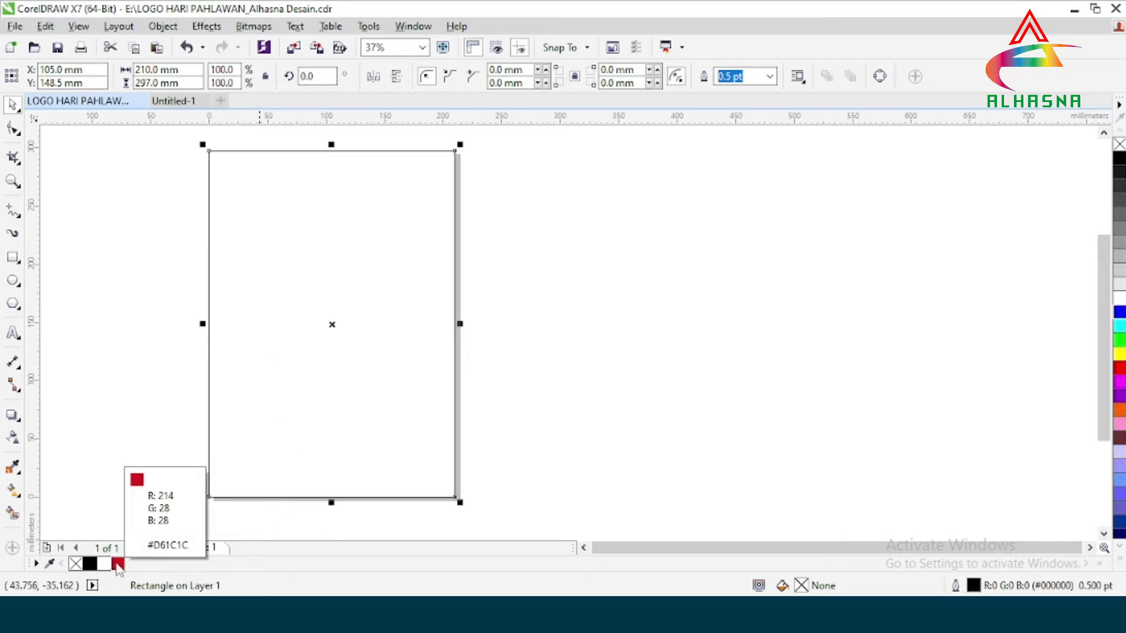
left_click(117, 564)
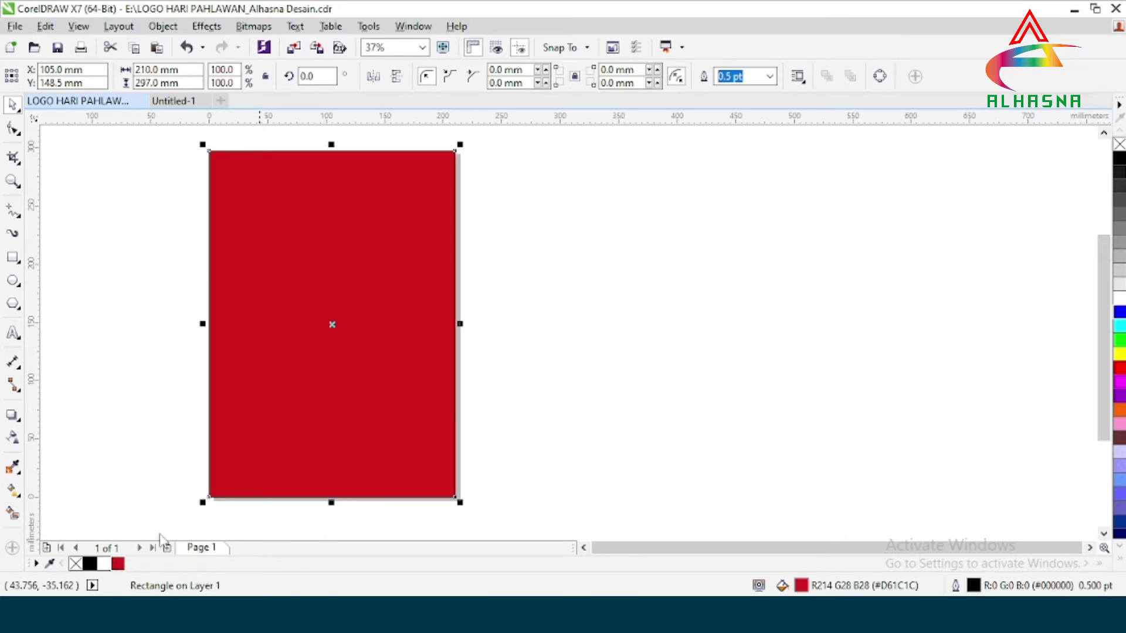
scroll(407, 346, "down", 2)
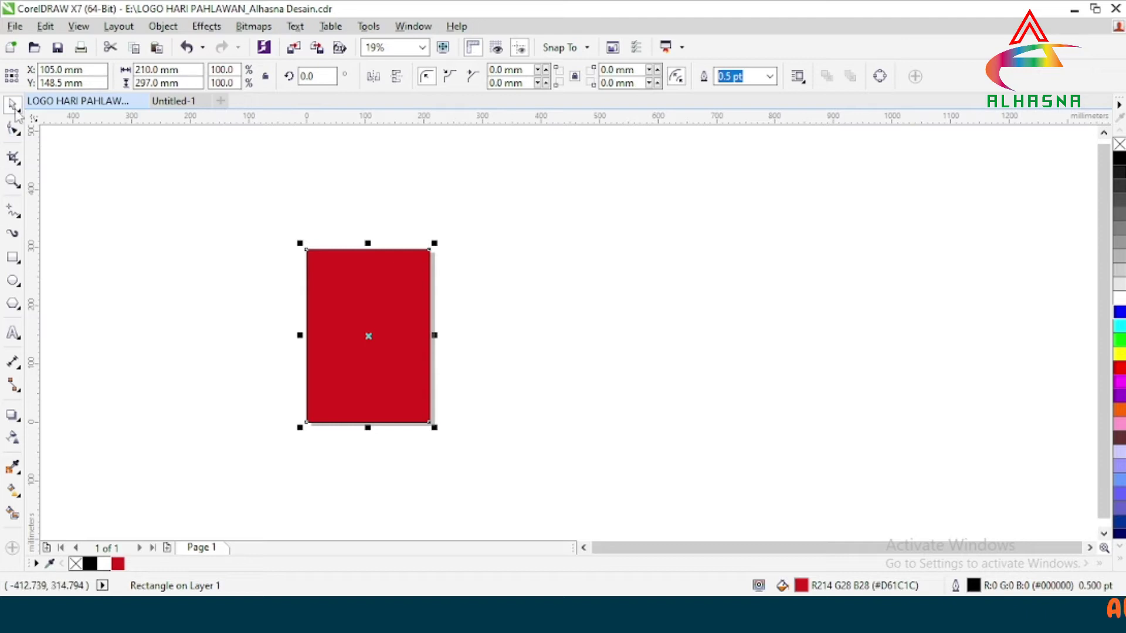
left_click(251, 277)
scroll(414, 303, "up", 2)
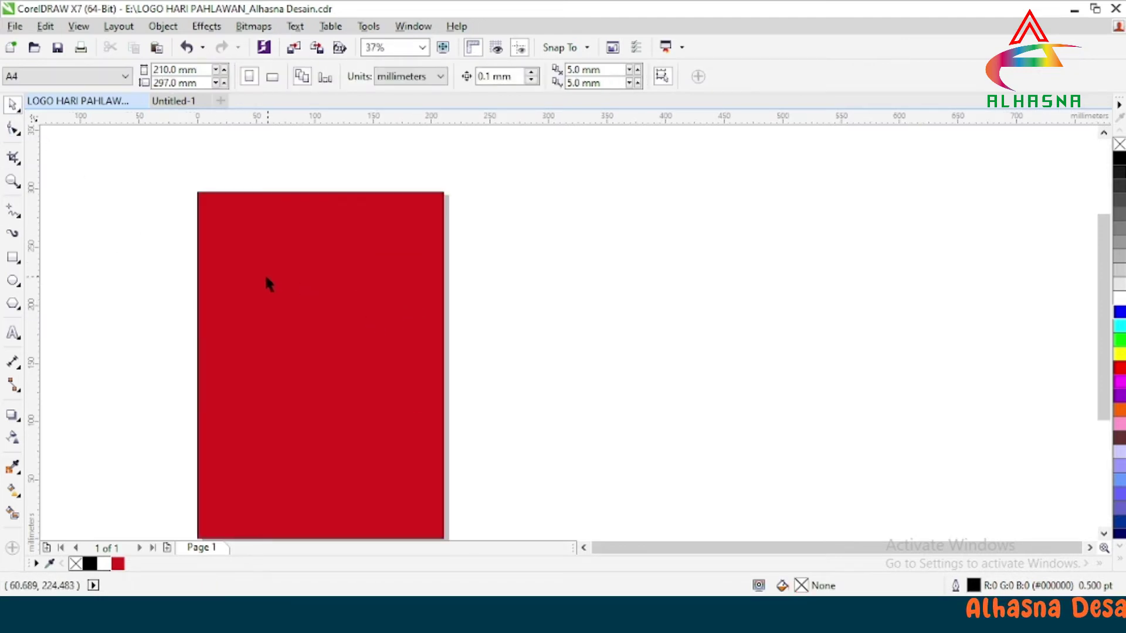
scroll(268, 279, "down", 2)
Step: Copy the fist-shield logo group with its lettering from the Untitled-1 document and paste it into LOGO HARI PAHLAWAN_Alhasna Desain.cdr
left_click(174, 101)
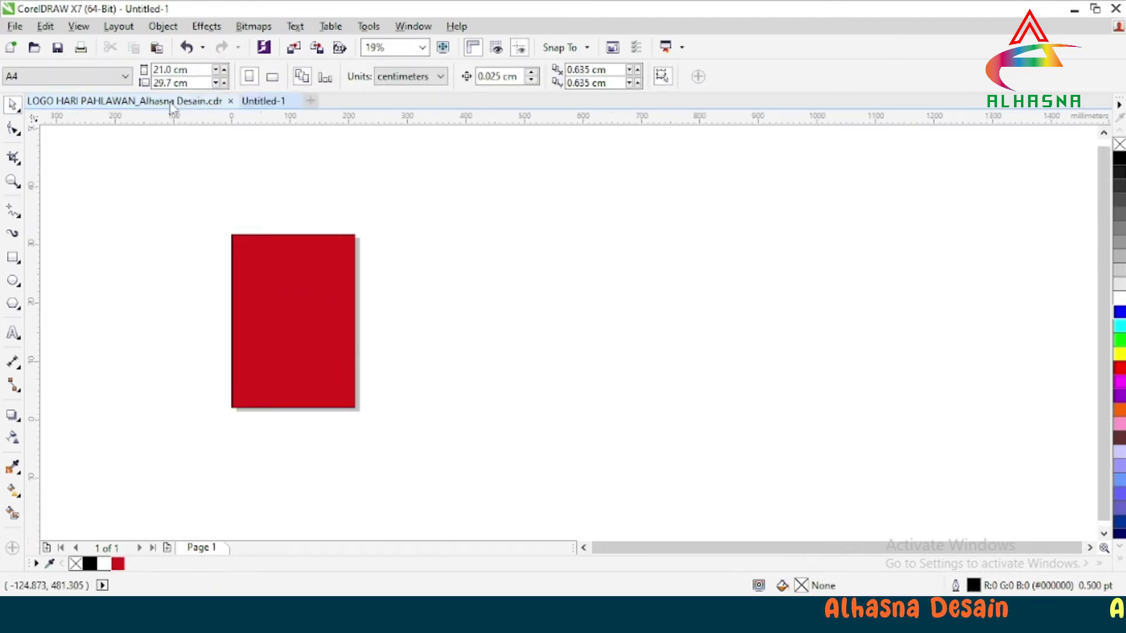
left_click(549, 333)
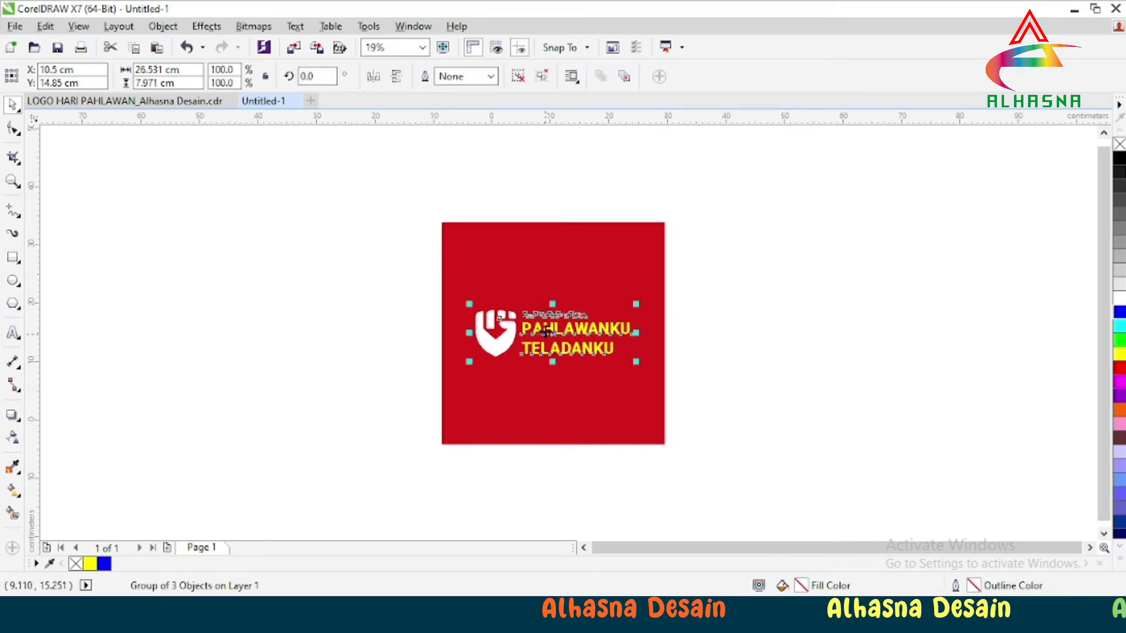
left_click(62, 104)
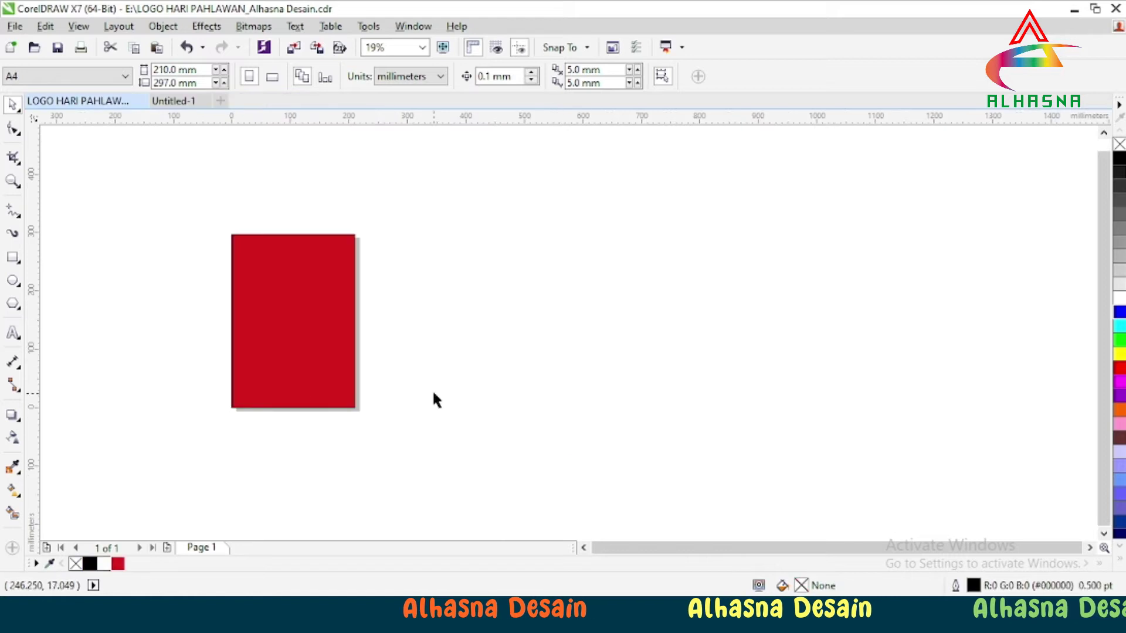
key("ctrl+v")
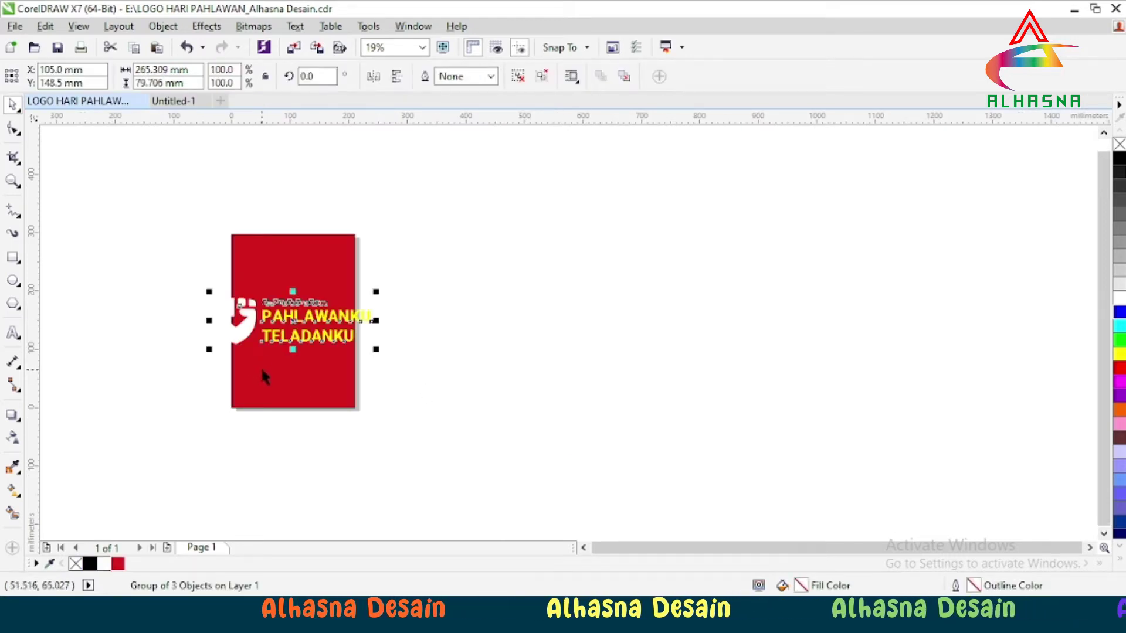
scroll(220, 323, "up", 2)
Step: Widen the red background rectangle symmetrically about its centre to about 297 mm so it extends past both sides of the logo
left_click(364, 438)
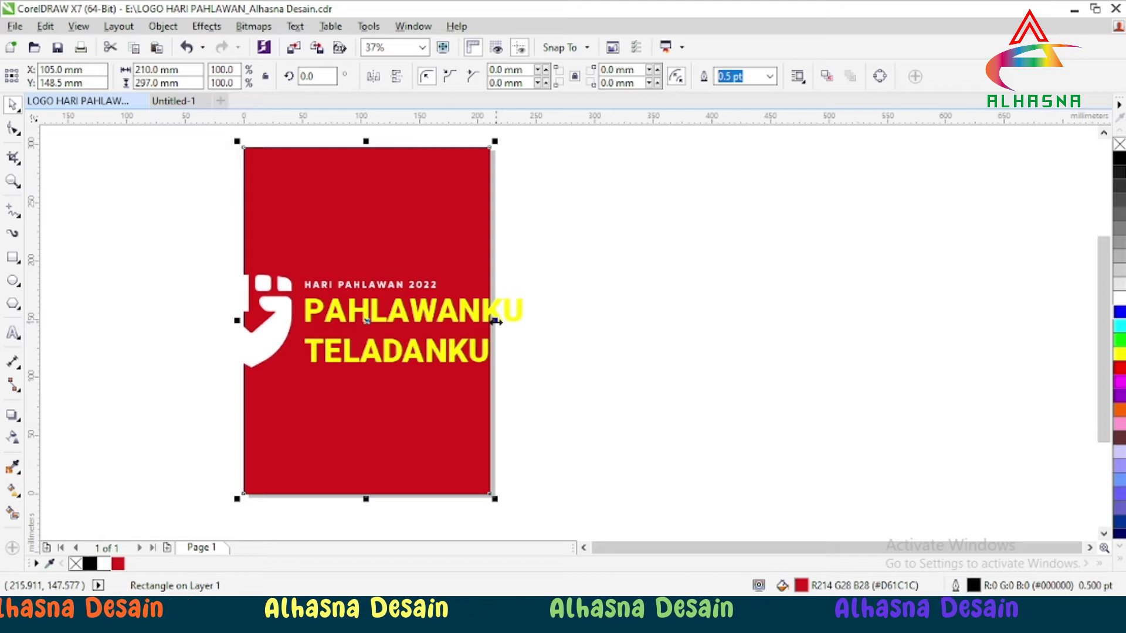
left_click_drag(496, 321, 546, 321)
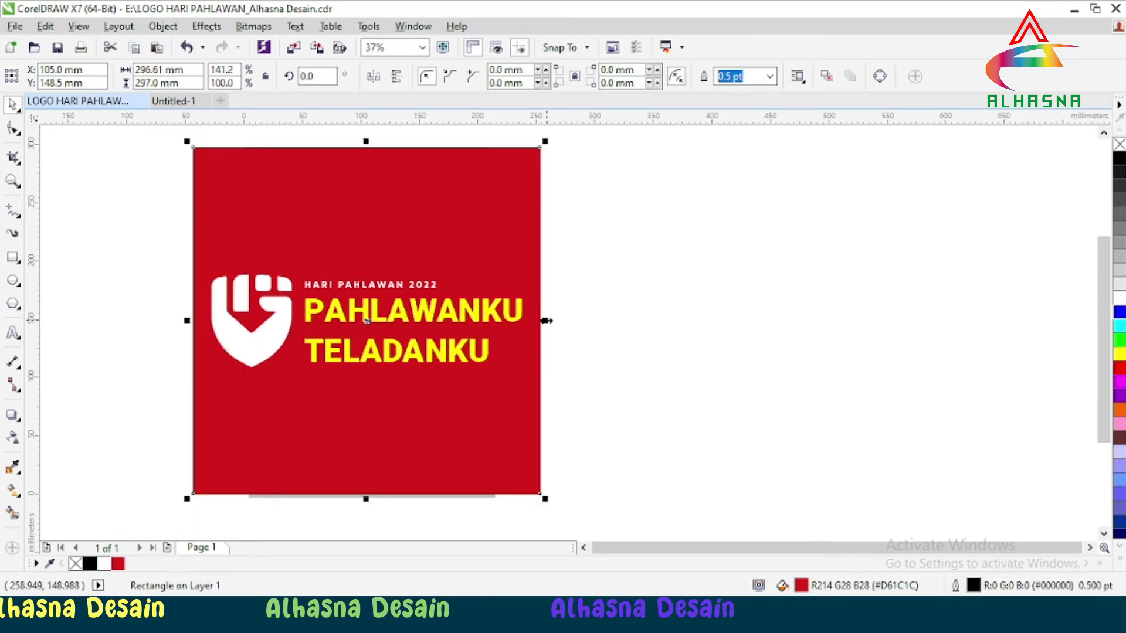
left_click(629, 340)
scroll(415, 329, "down", 1)
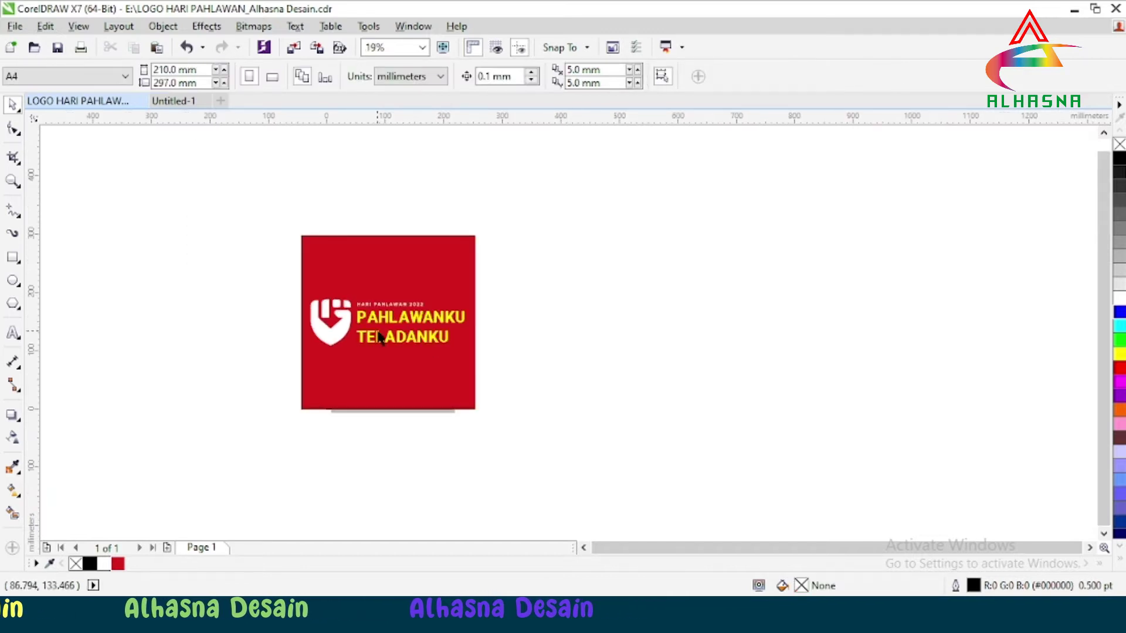
scroll(446, 411, "up", 1)
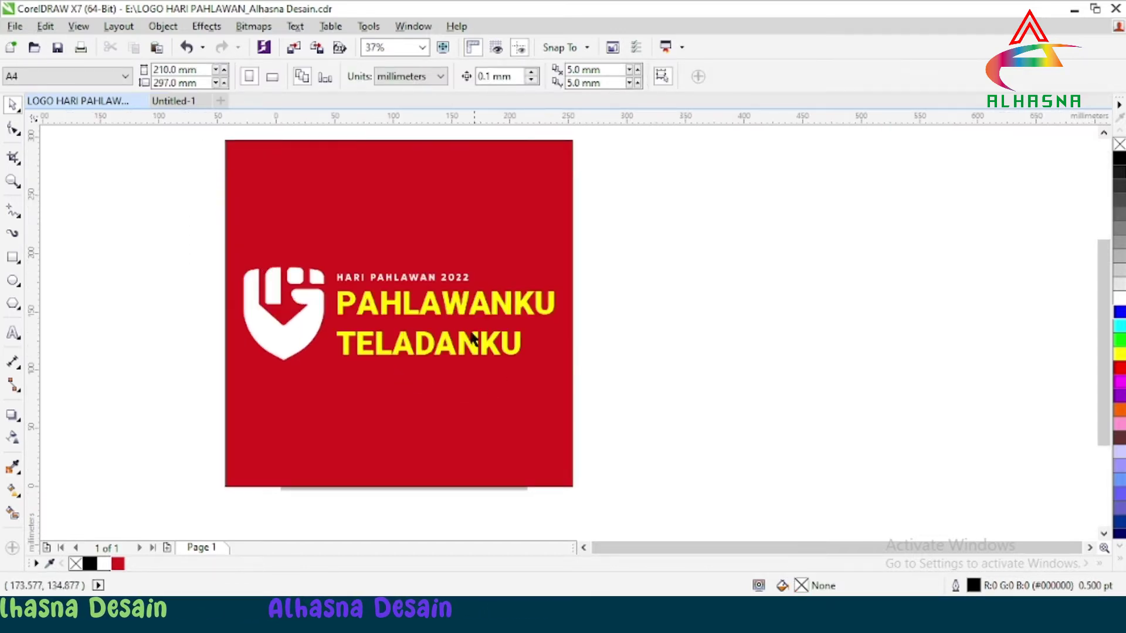
left_click(392, 313)
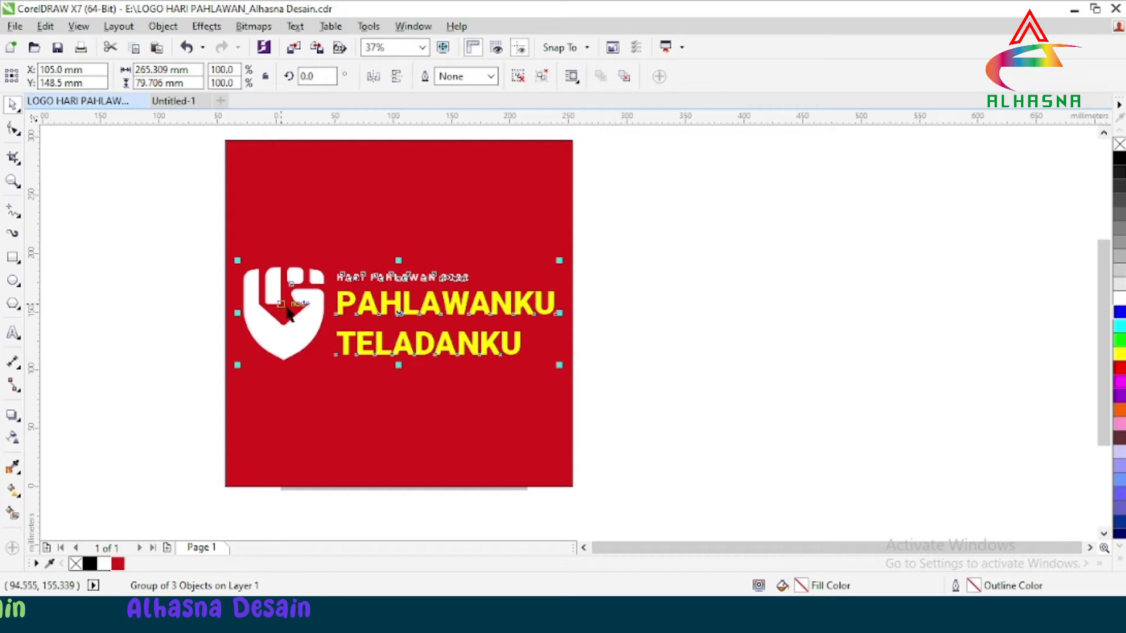
scroll(287, 308, "down", 1)
scroll(326, 324, "up", 1)
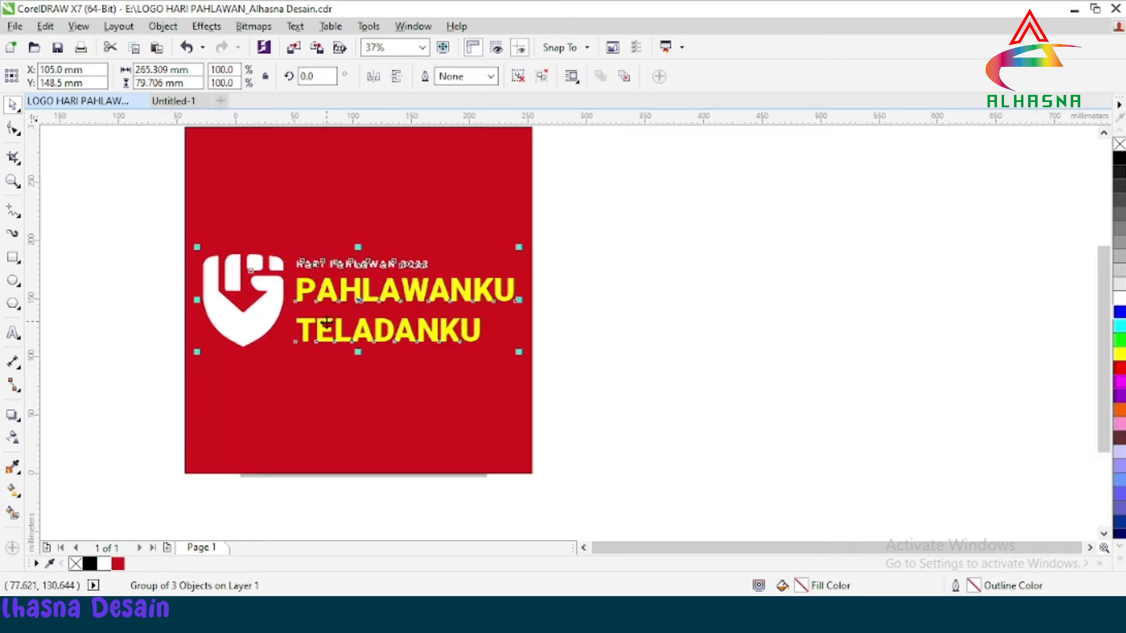
scroll(327, 326, "down", 1)
scroll(327, 325, "up", 1)
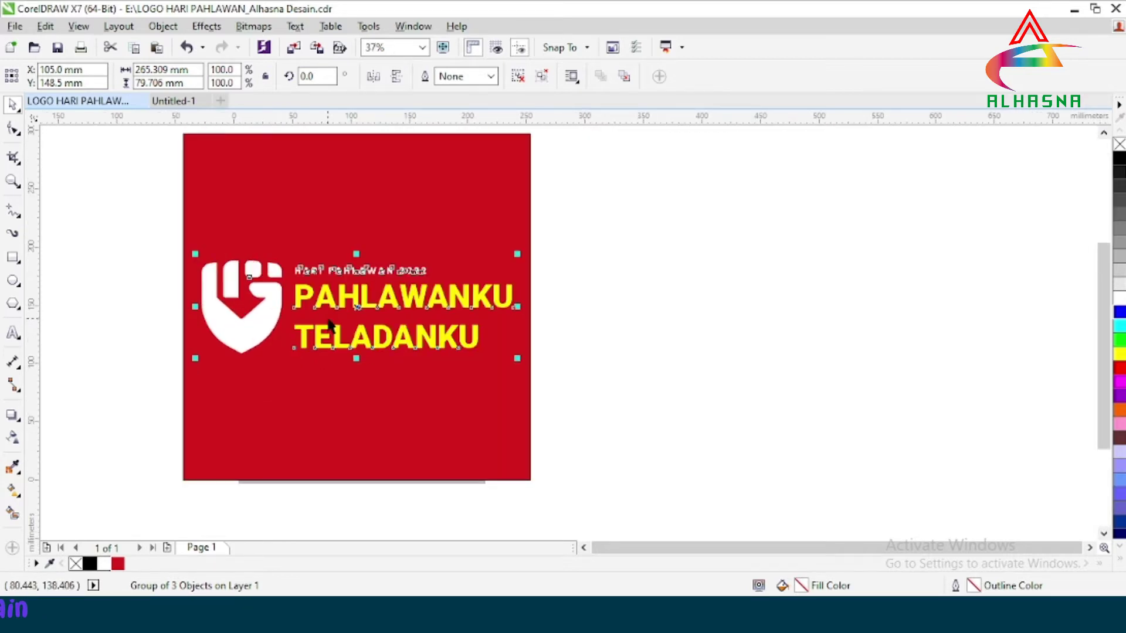
scroll(329, 328, "down", 1)
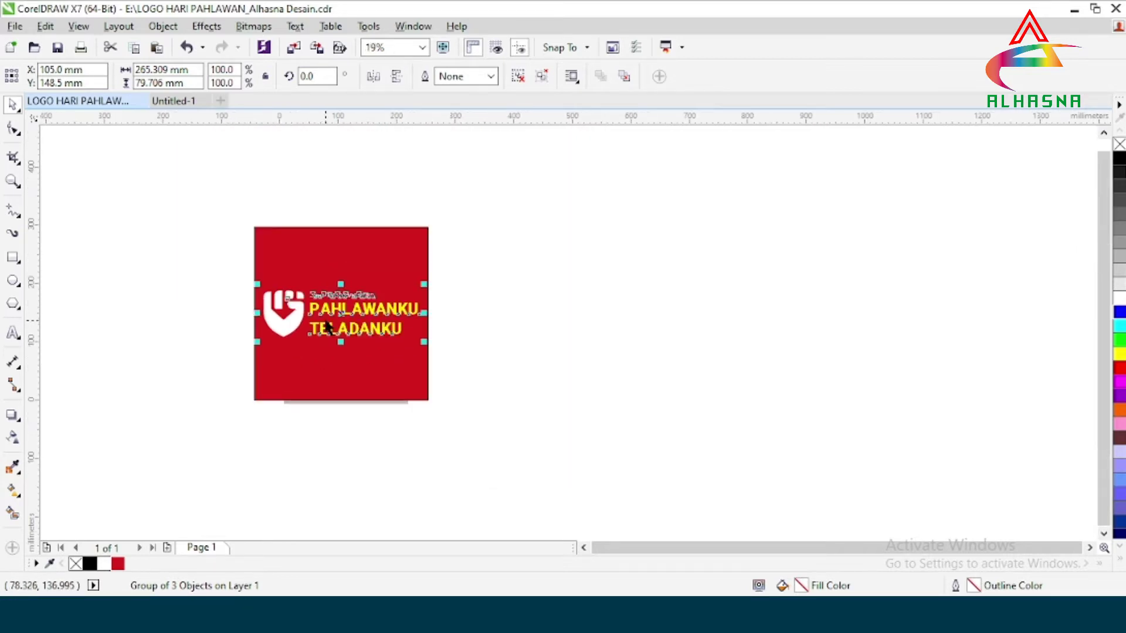
Step: Group the red square with the logo and place a duplicate of the group just to the right of the original
left_click(505, 386)
left_click_drag(272, 264, 516, 461)
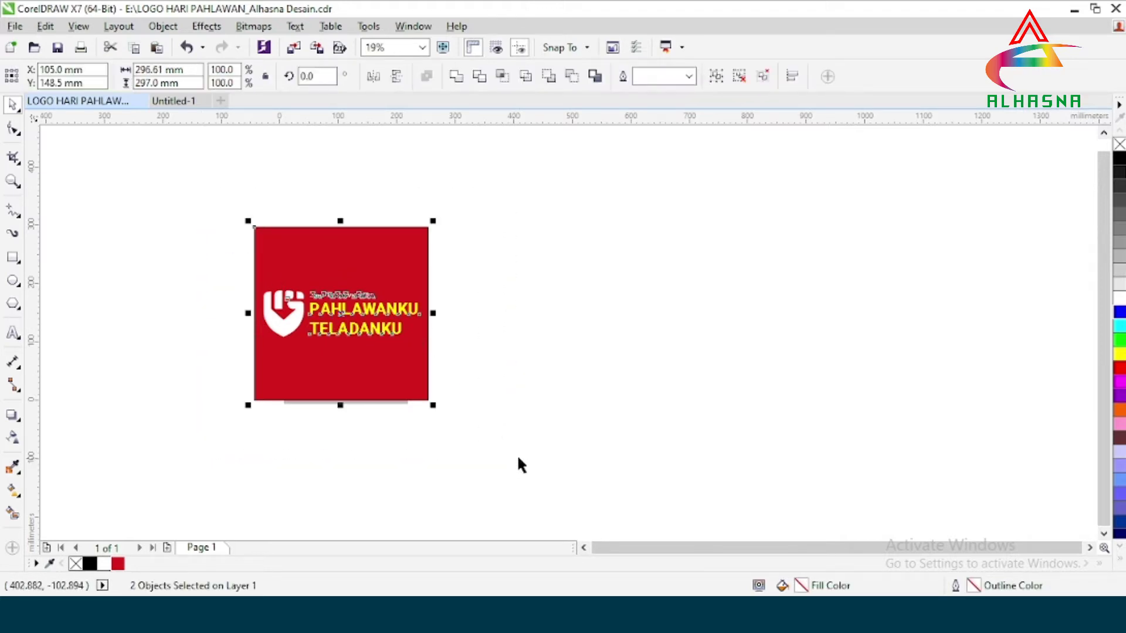
key("ctrl+g")
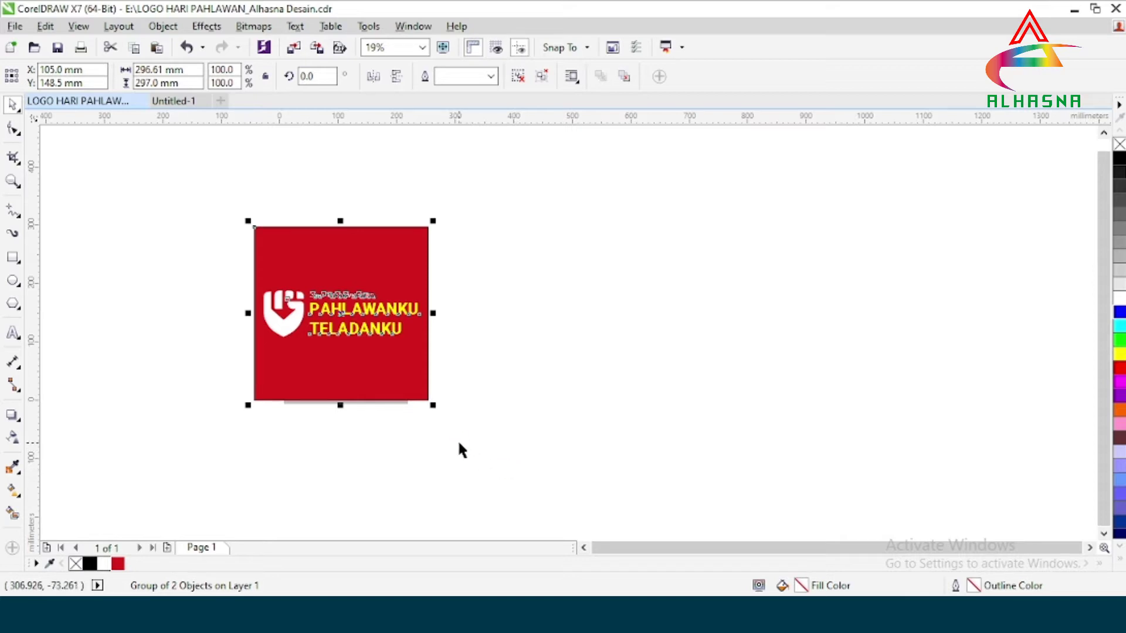
left_click_drag(341, 313, 519, 312)
left_click(697, 365)
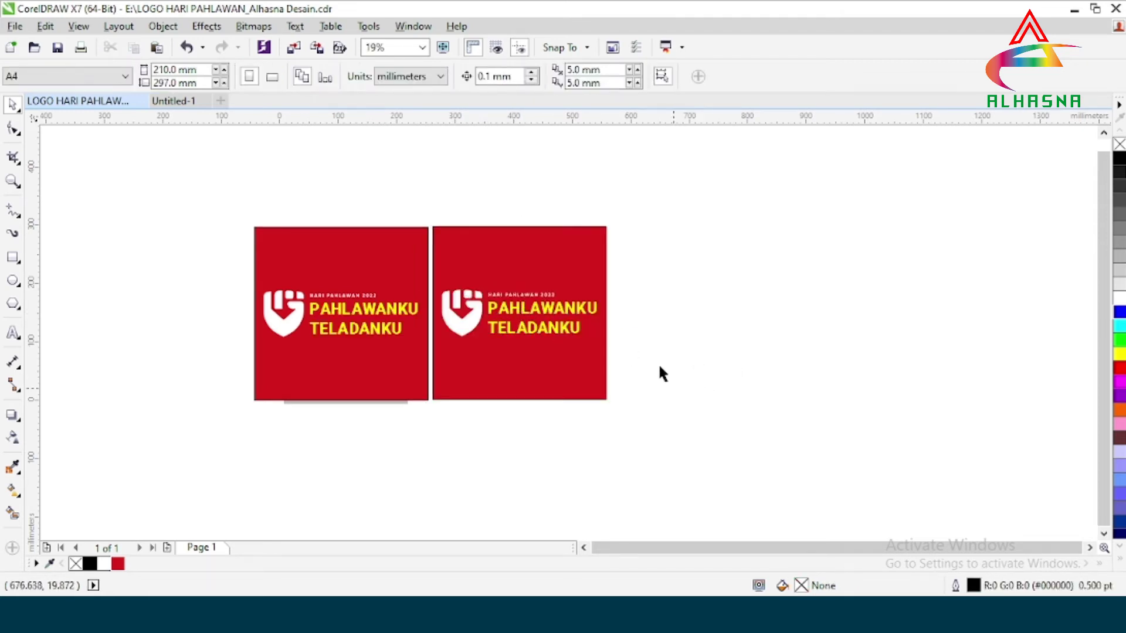
scroll(492, 269, "up", 2)
scroll(477, 368, "down", 2)
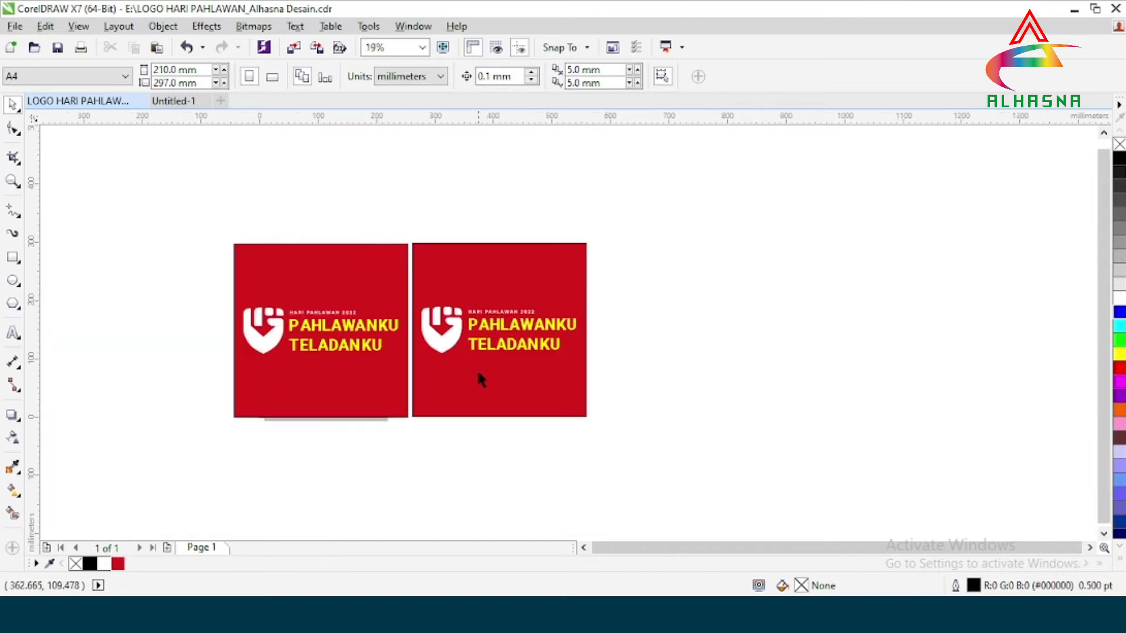
scroll(480, 387, "up", 2)
left_click(481, 392)
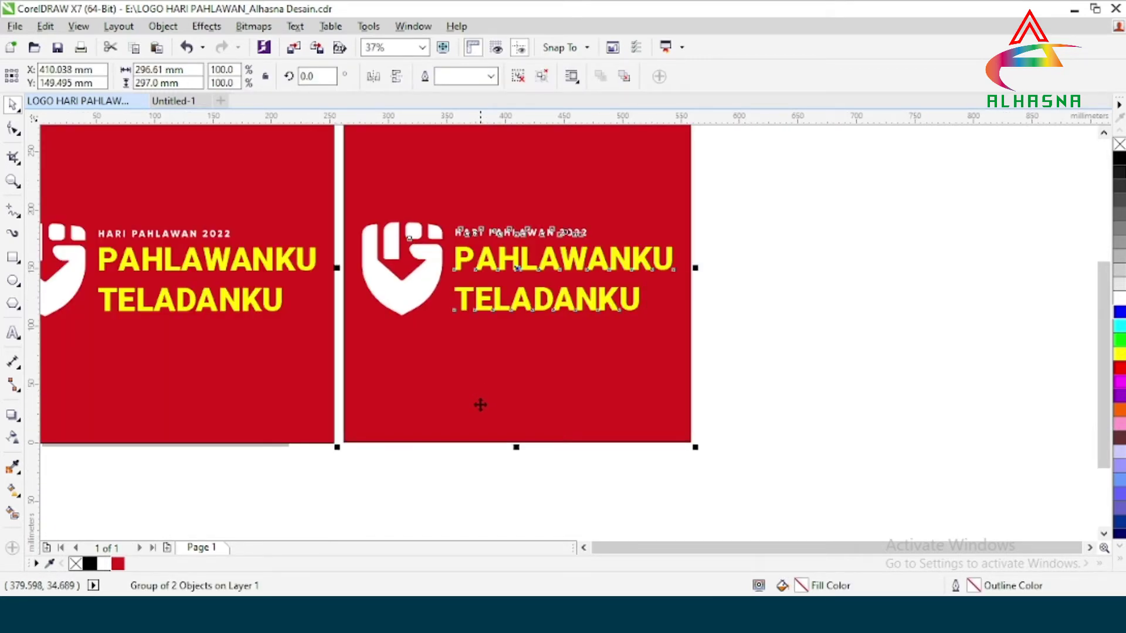
left_click(441, 470)
scroll(317, 441, "down", 2)
scroll(355, 385, "up", 2)
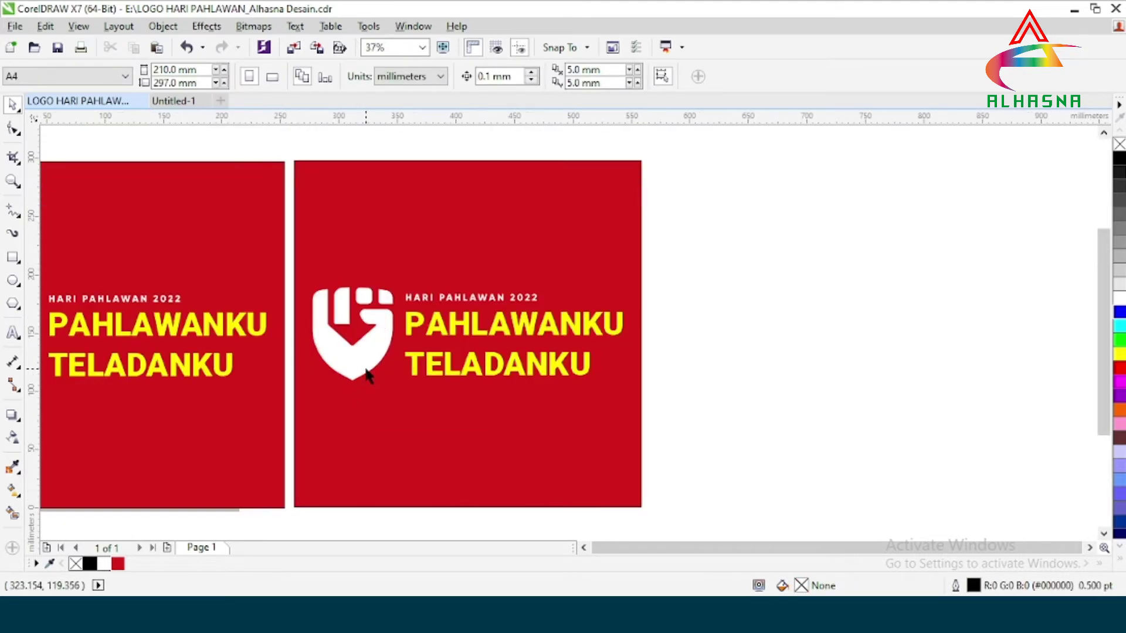
scroll(378, 367, "down", 2)
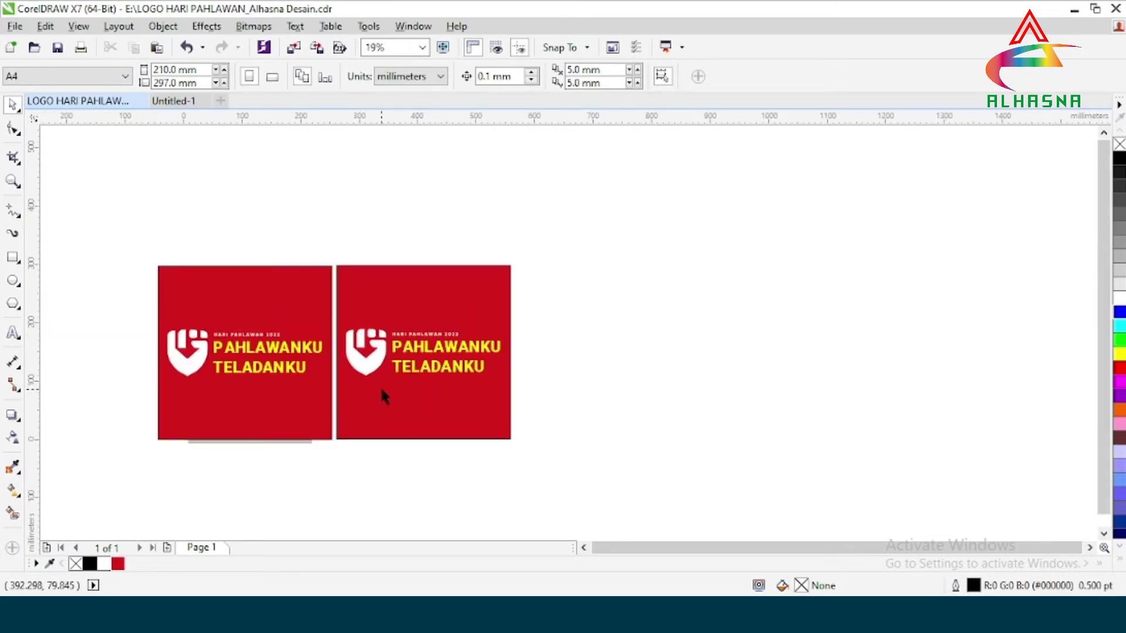
scroll(380, 386, "up", 2)
scroll(392, 397, "down", 2)
Step: Ungroup all objects in the duplicated design and fill its background square with white
left_click(399, 406)
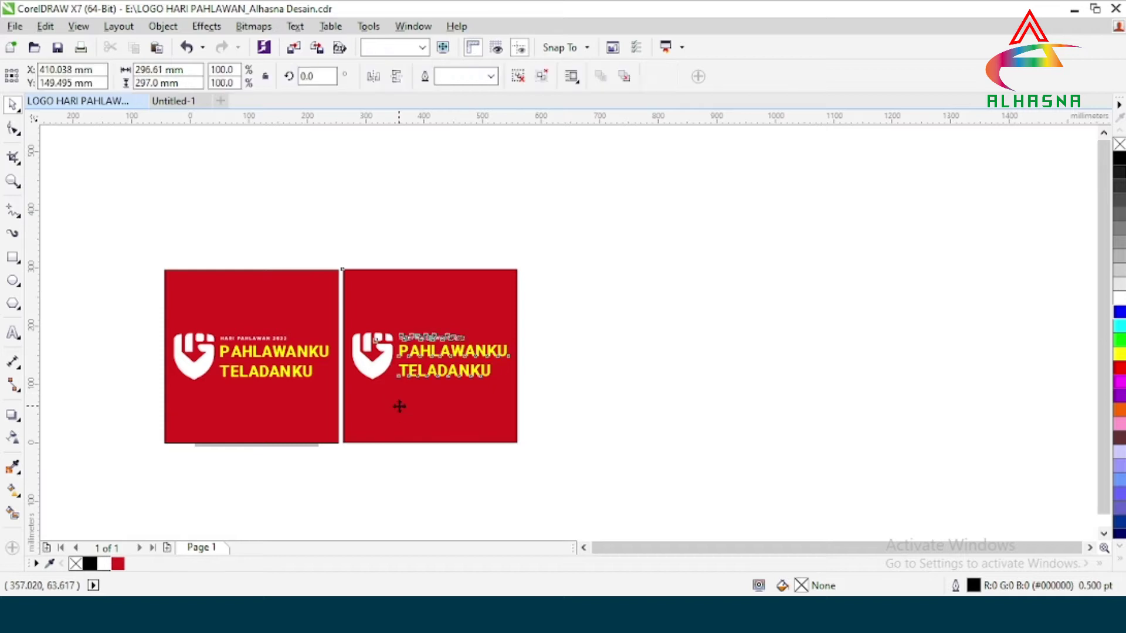
right_click(400, 407)
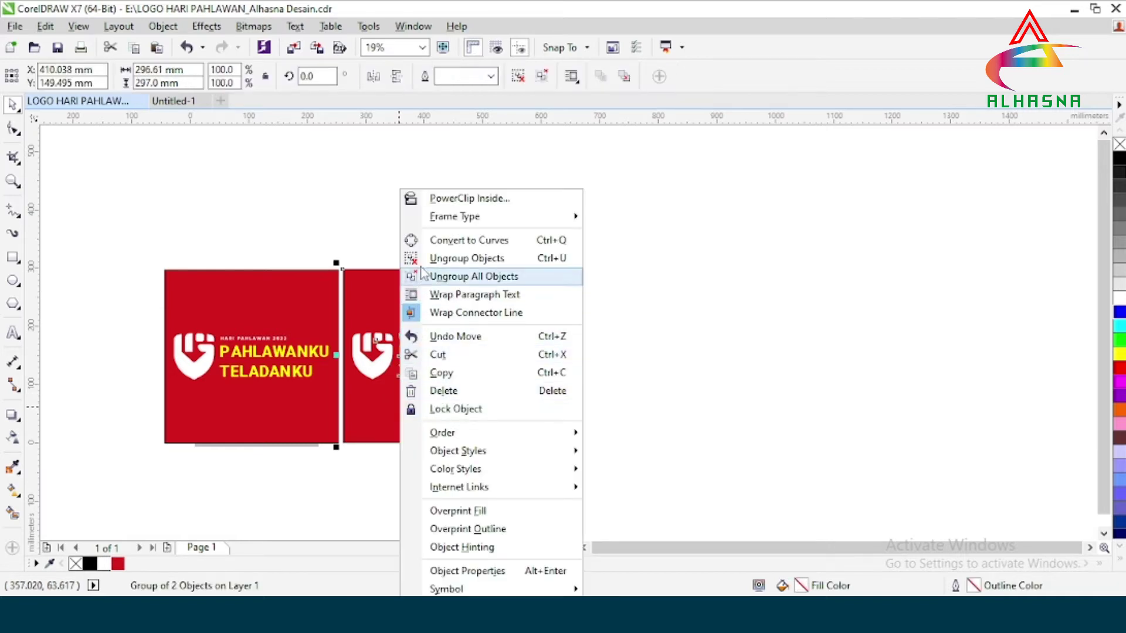
left_click(428, 277)
left_click(623, 367)
left_click(438, 405)
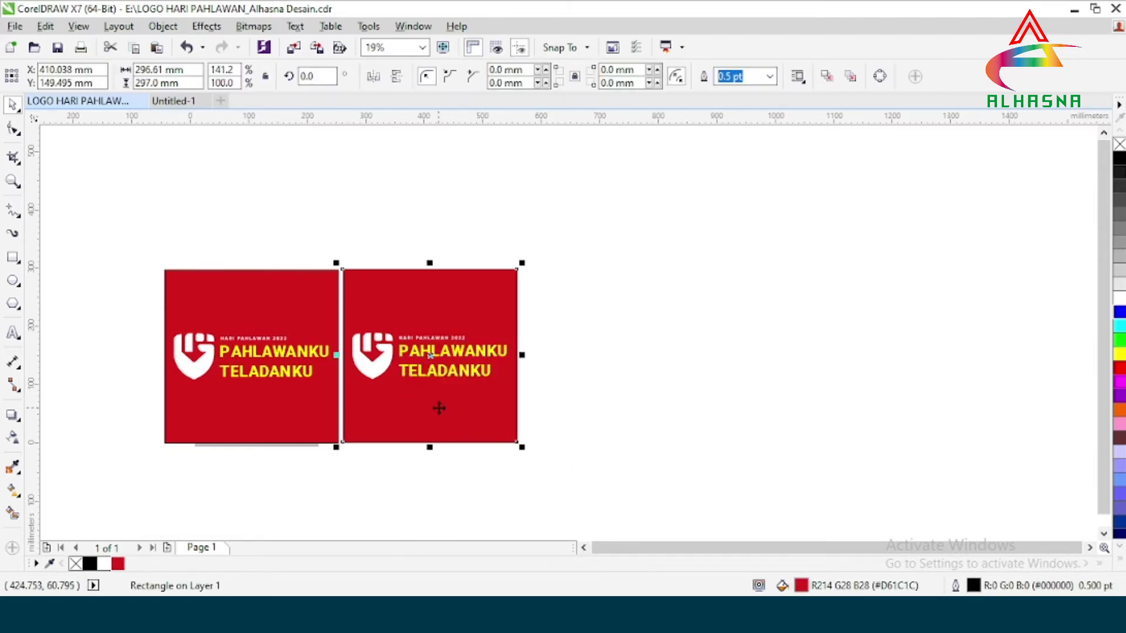
left_click(103, 564)
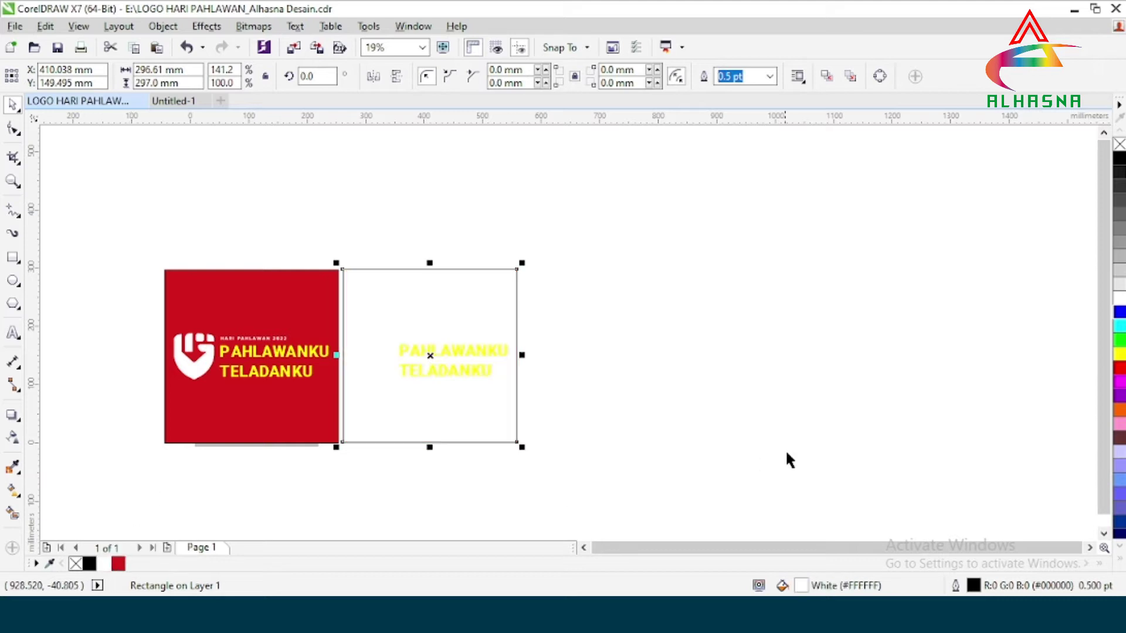
left_click(694, 392)
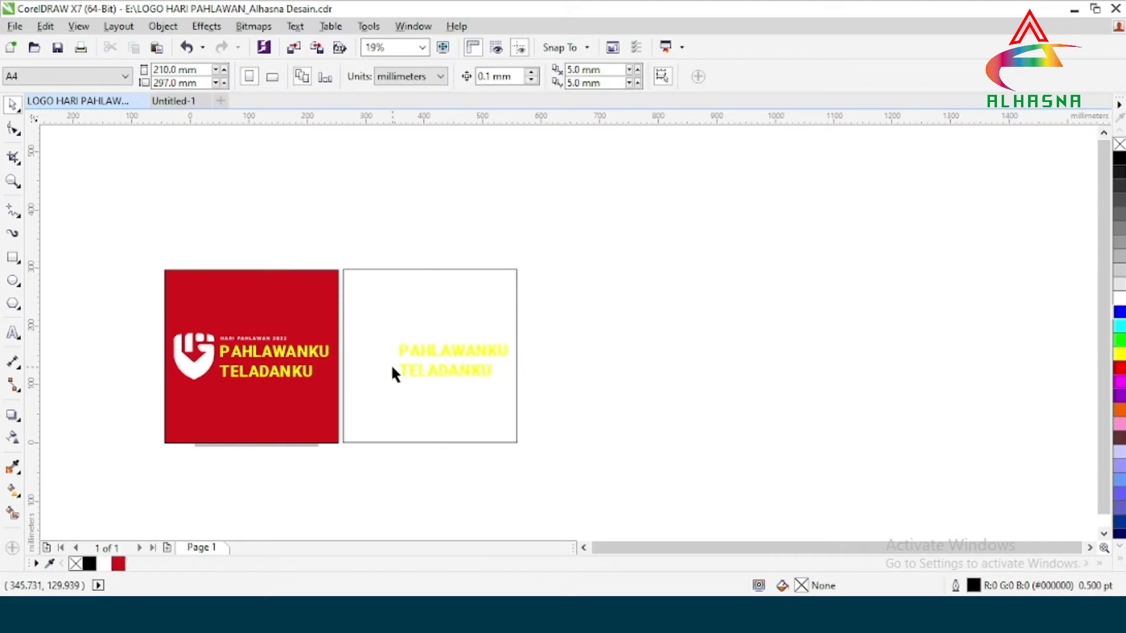
Step: Ungroup the original red design, separate its logo group into individual objects, and deselect everything
scroll(215, 360, "up", 2)
scroll(259, 367, "down", 1)
left_click(321, 354)
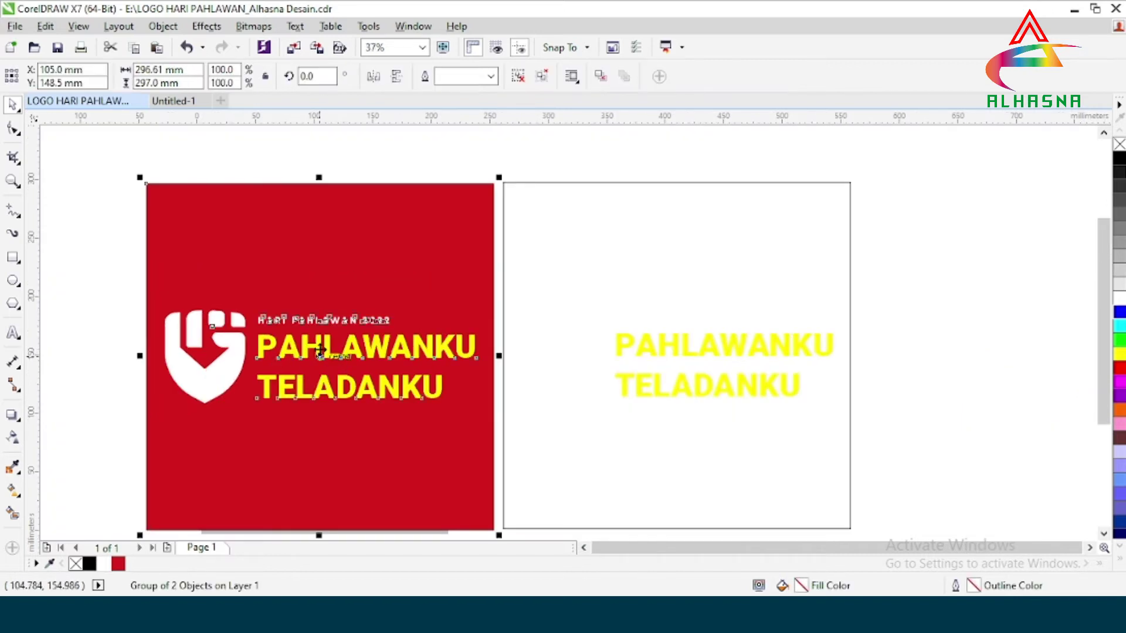
right_click(321, 352)
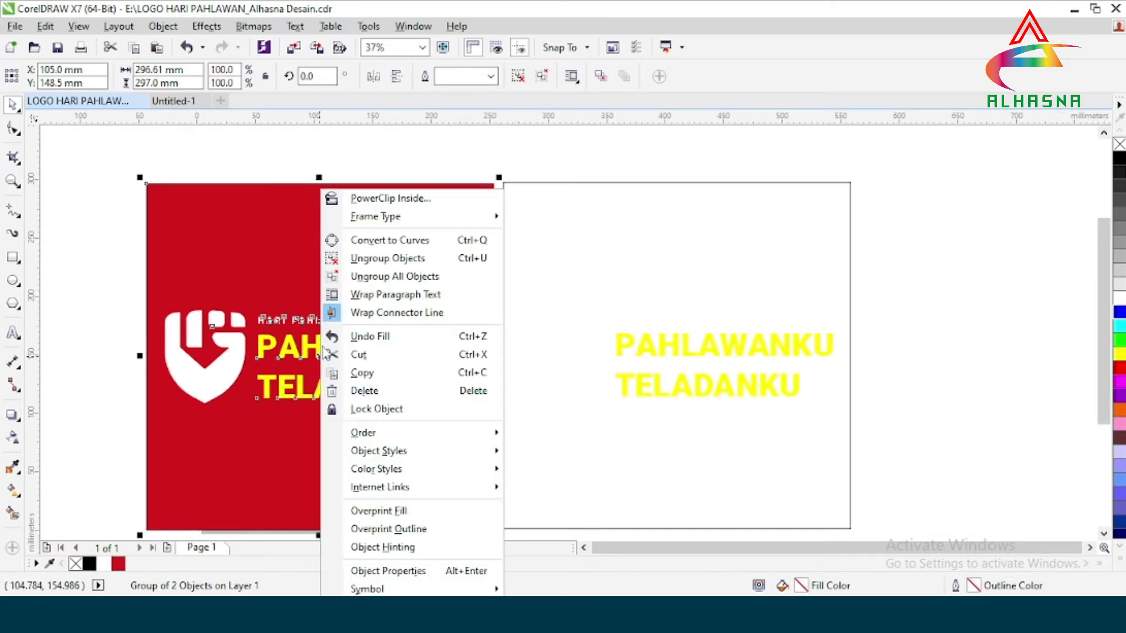
left_click(381, 256)
left_click(324, 346)
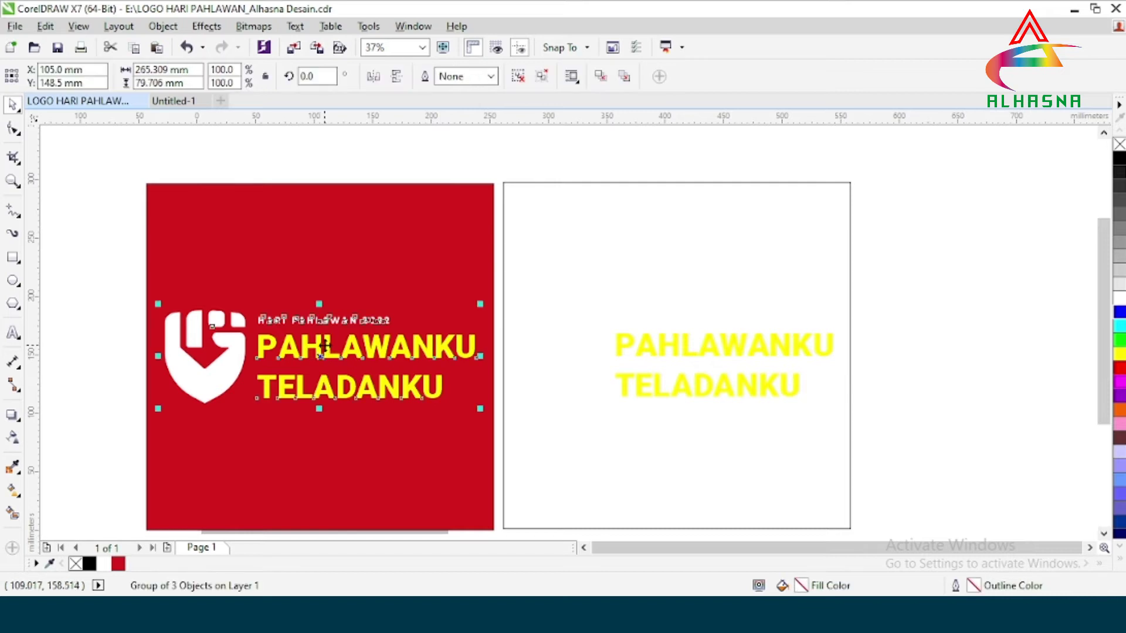
right_click(321, 347)
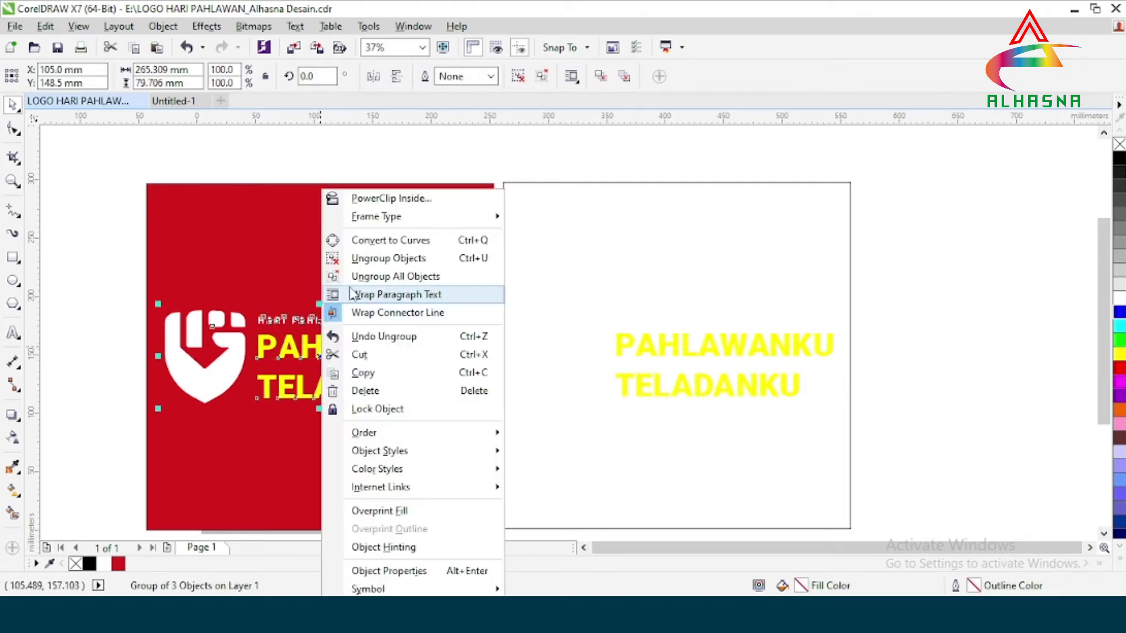
left_click(355, 256)
left_click(97, 313)
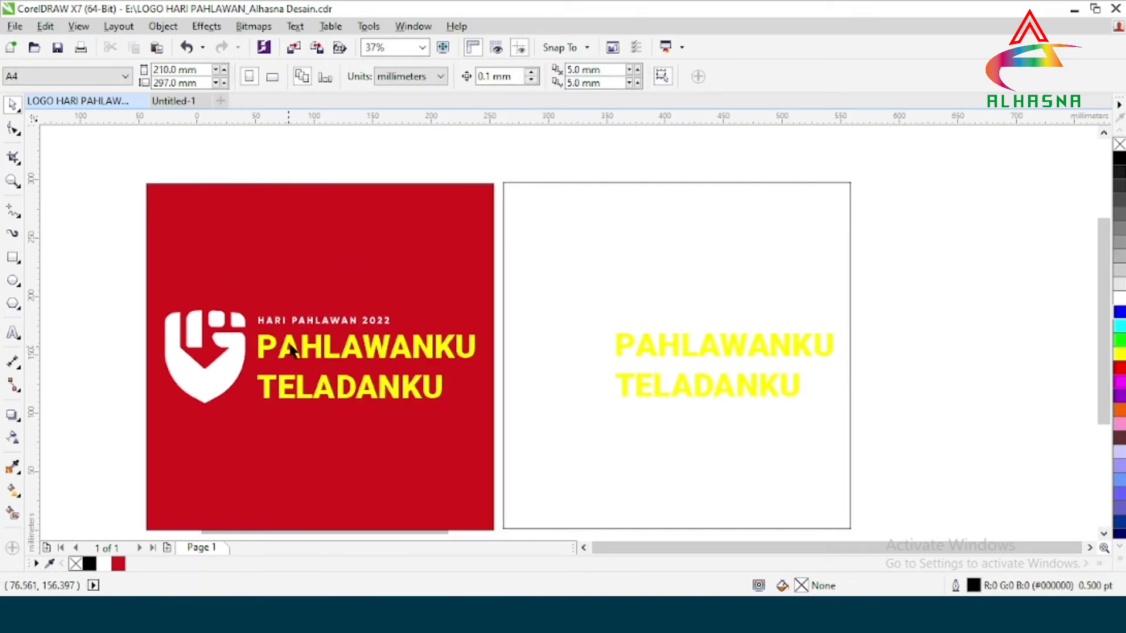
scroll(317, 351, "up", 2)
scroll(463, 326, "up", 2)
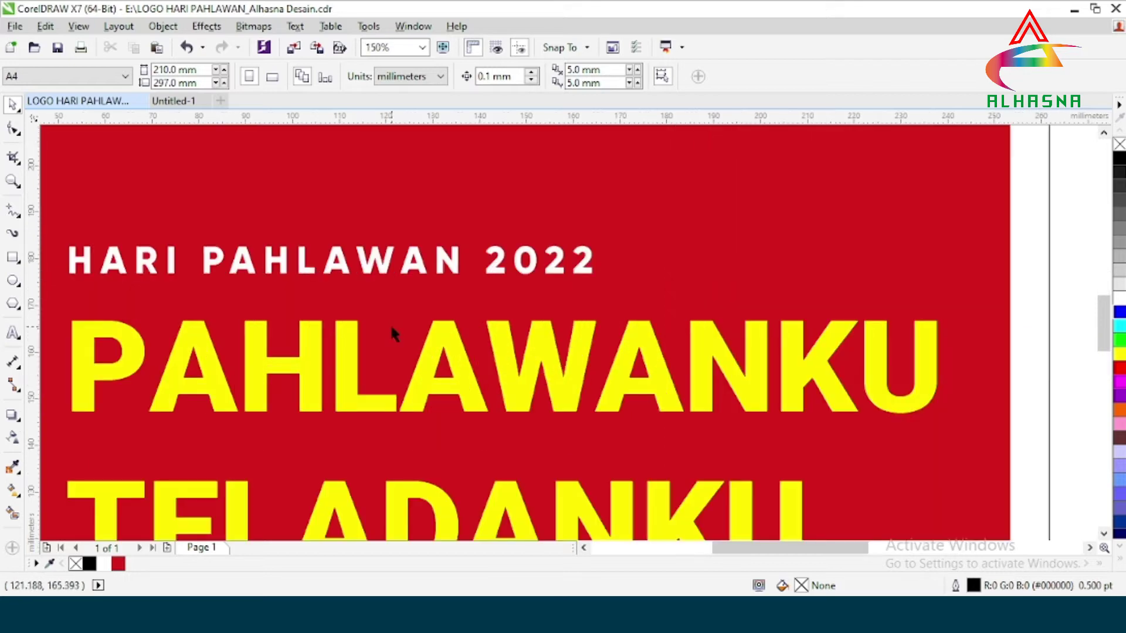
scroll(477, 359, "down", 2)
scroll(181, 344, "up", 4)
scroll(174, 330, "down", 4)
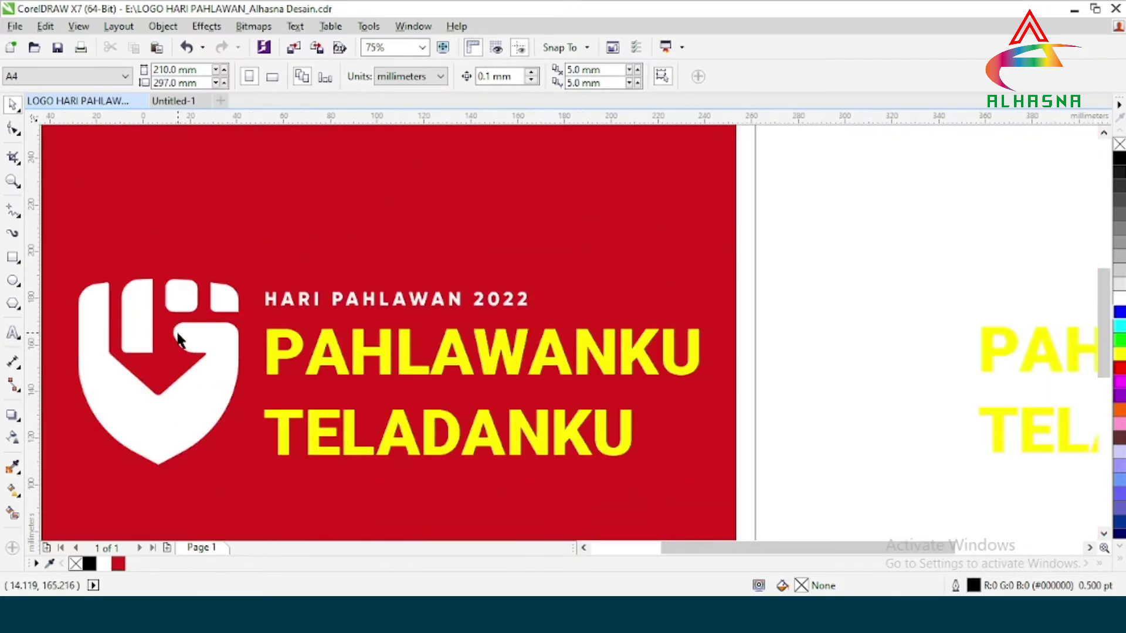
Step: Check the fonts of the "HARI PAHLAWAN 2022" line and the "PAHLAWANKU TELADANKU" text on the red background
scroll(170, 364, "up", 2)
scroll(162, 388, "down", 2)
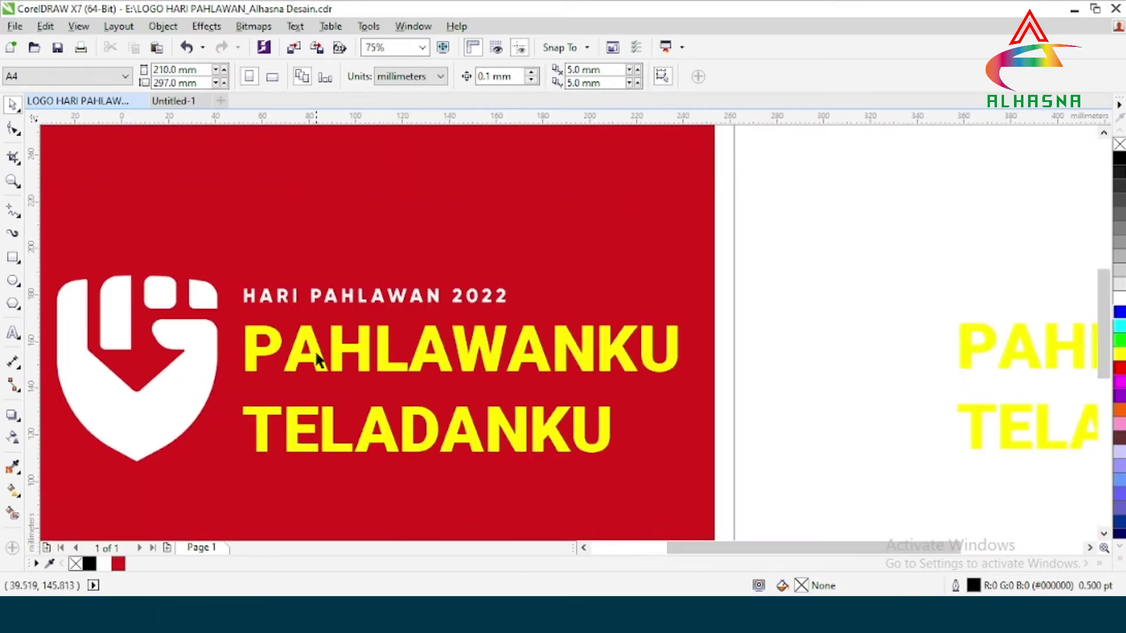
left_click(363, 299)
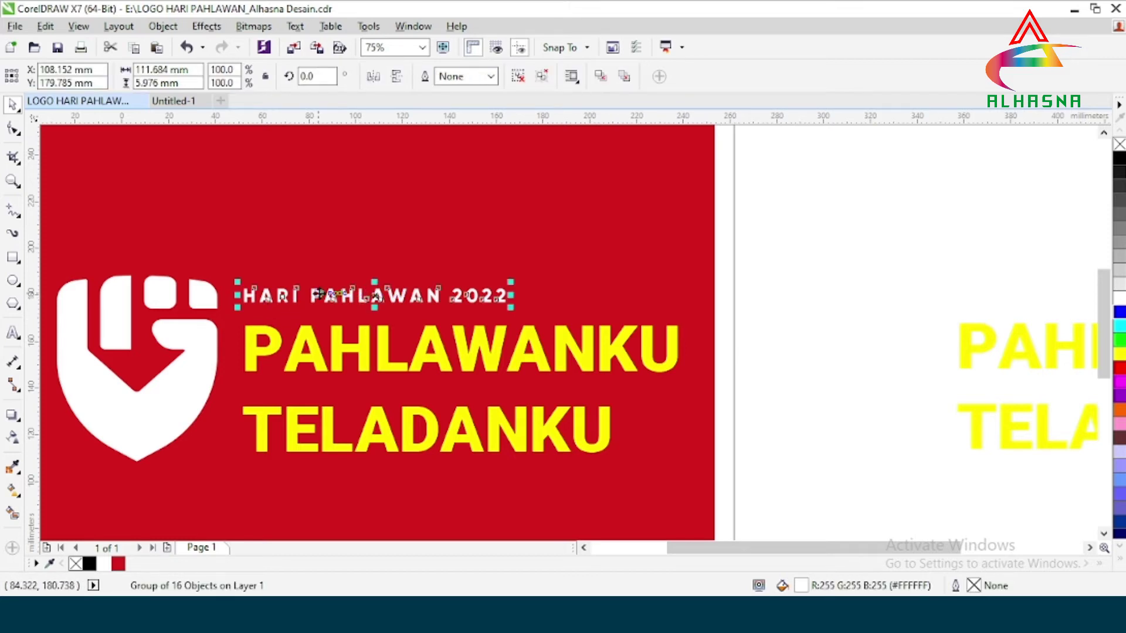
left_click(13, 334)
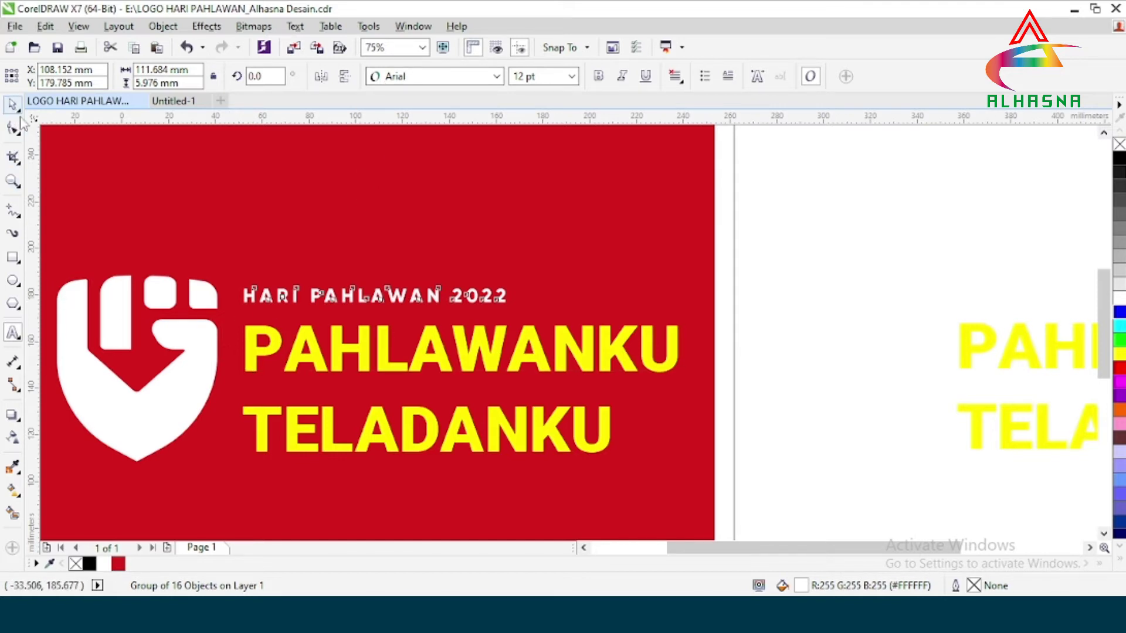
left_click(616, 351)
left_click_drag(679, 350, 301, 354)
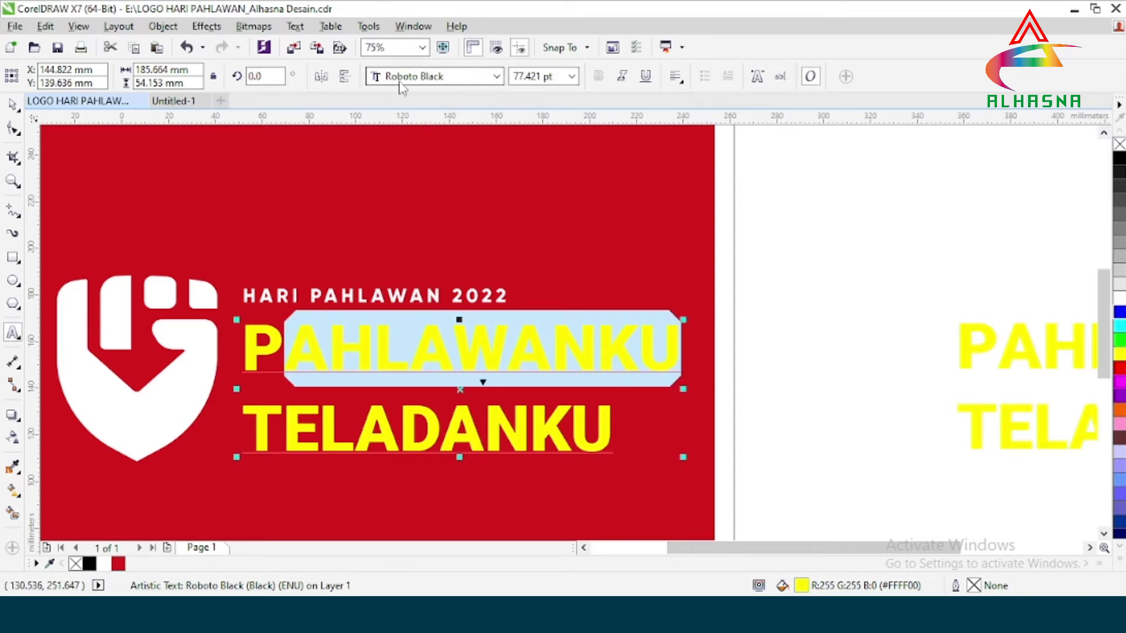
left_click(13, 104)
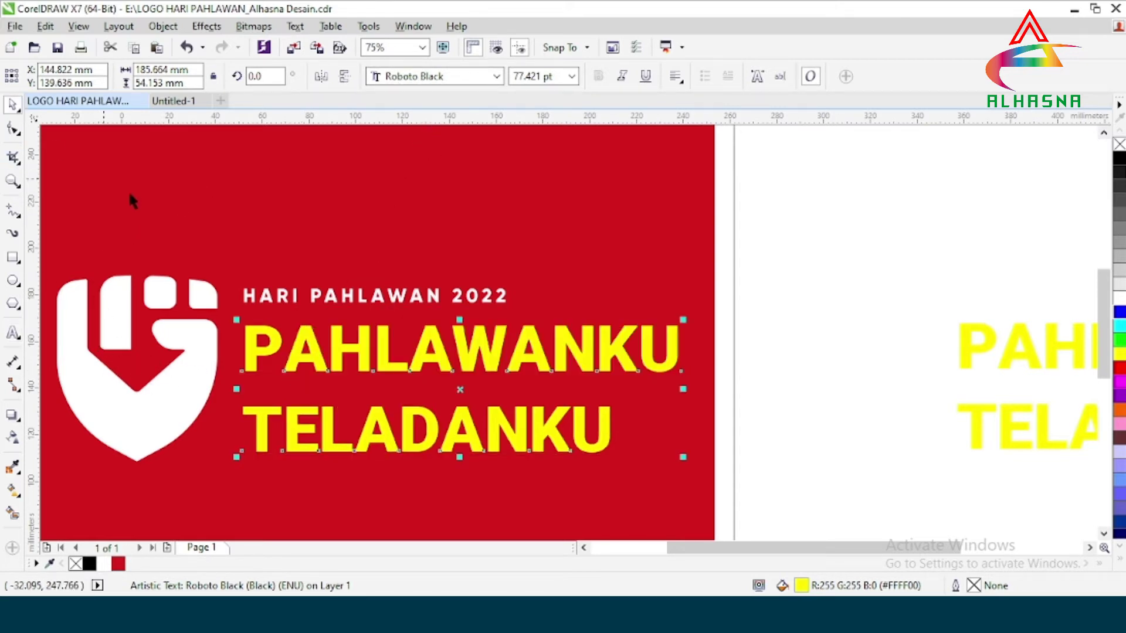
Step: Fill the "PAHLAWANKU TELADANKU" text on the red background with white and deselect it
scroll(323, 371, "down", 1)
scroll(250, 381, "up", 1)
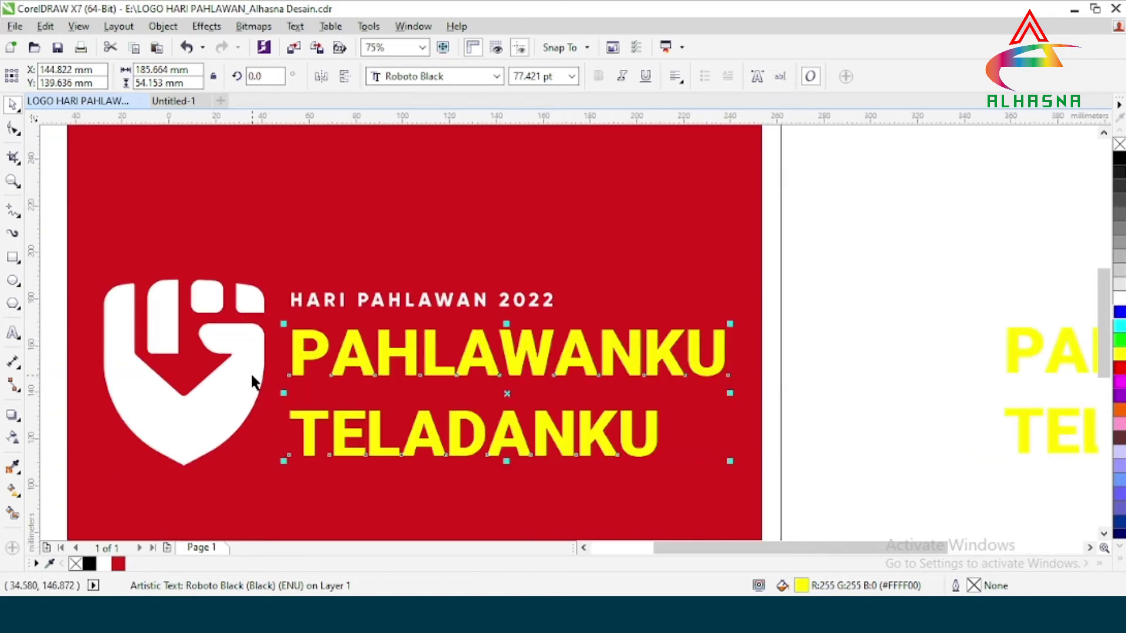
left_click(103, 564)
scroll(328, 384, "down", 1)
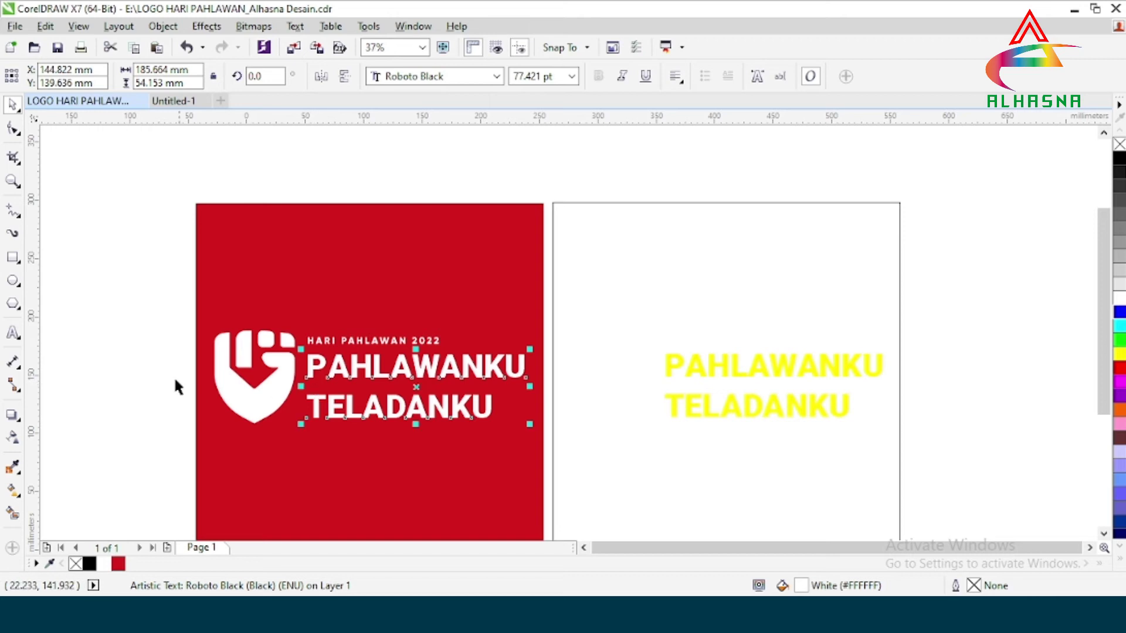
left_click(192, 389)
scroll(369, 376, "up", 1)
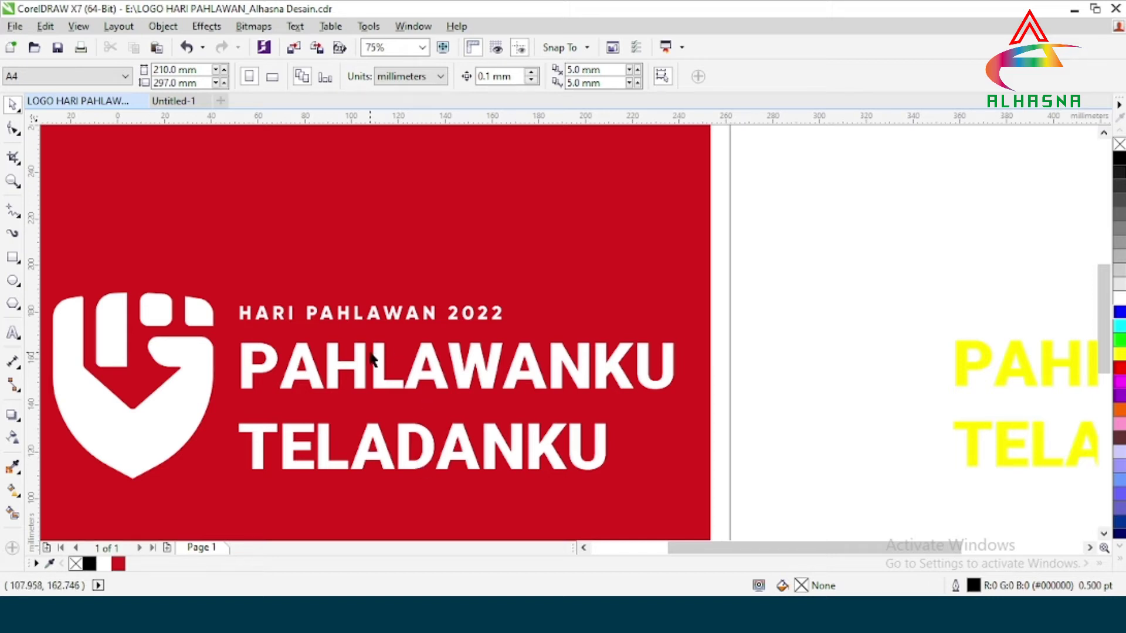
Step: Duplicate the logo group on the white square and arrange the two copies one above the other
scroll(333, 378, "down", 5)
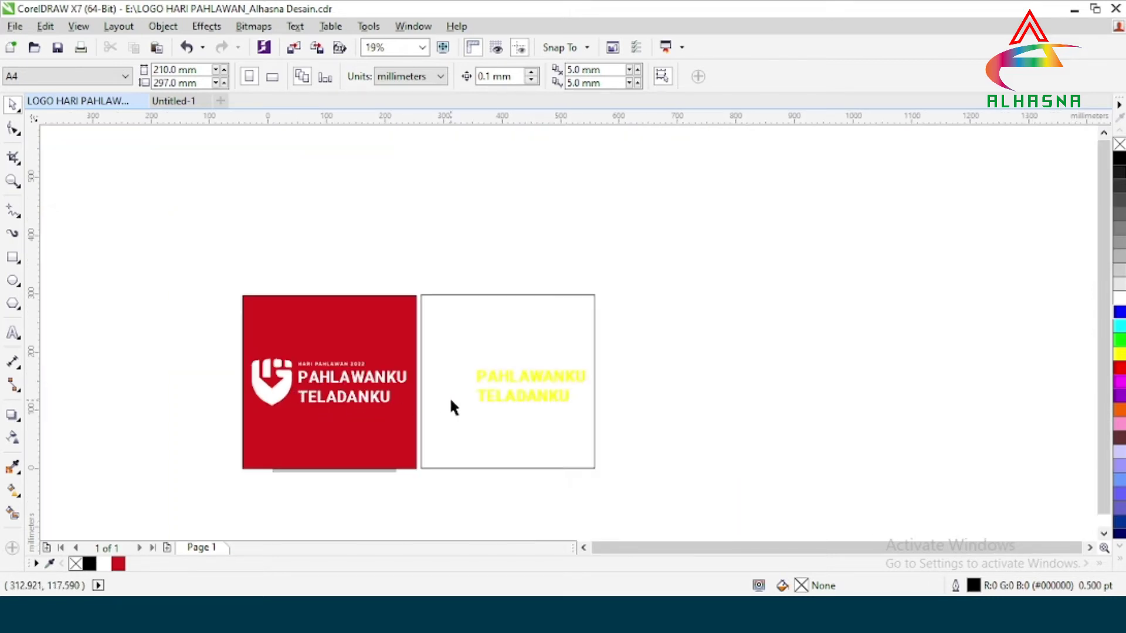
scroll(452, 394, "up", 5)
scroll(354, 340, "down", 2)
scroll(487, 384, "up", 2)
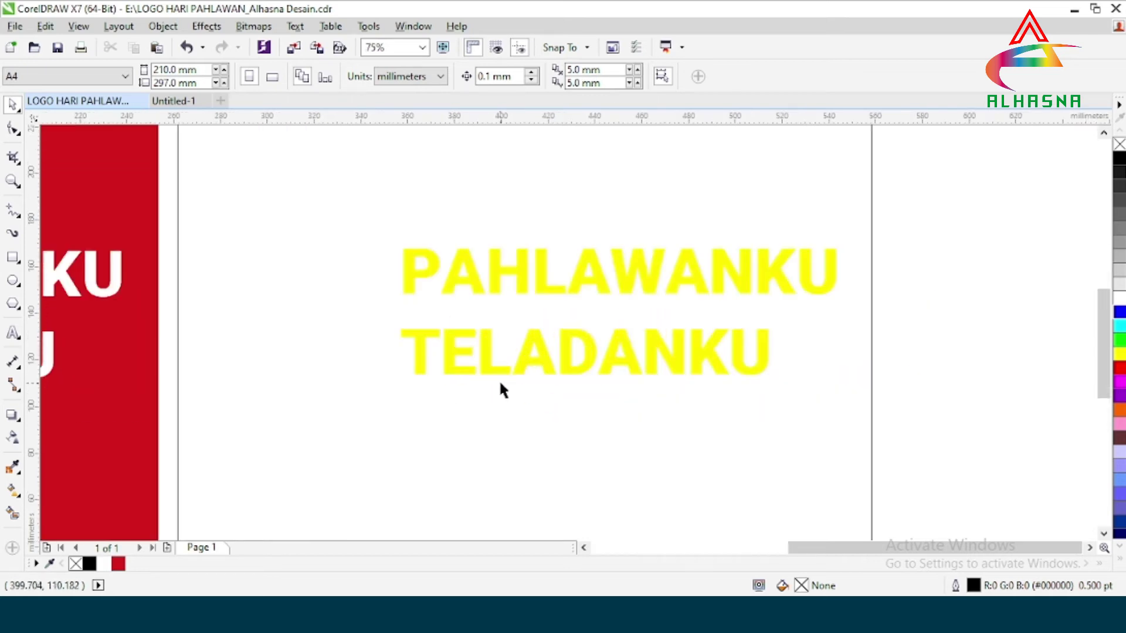
scroll(346, 355, "down", 5)
scroll(340, 371, "up", 2)
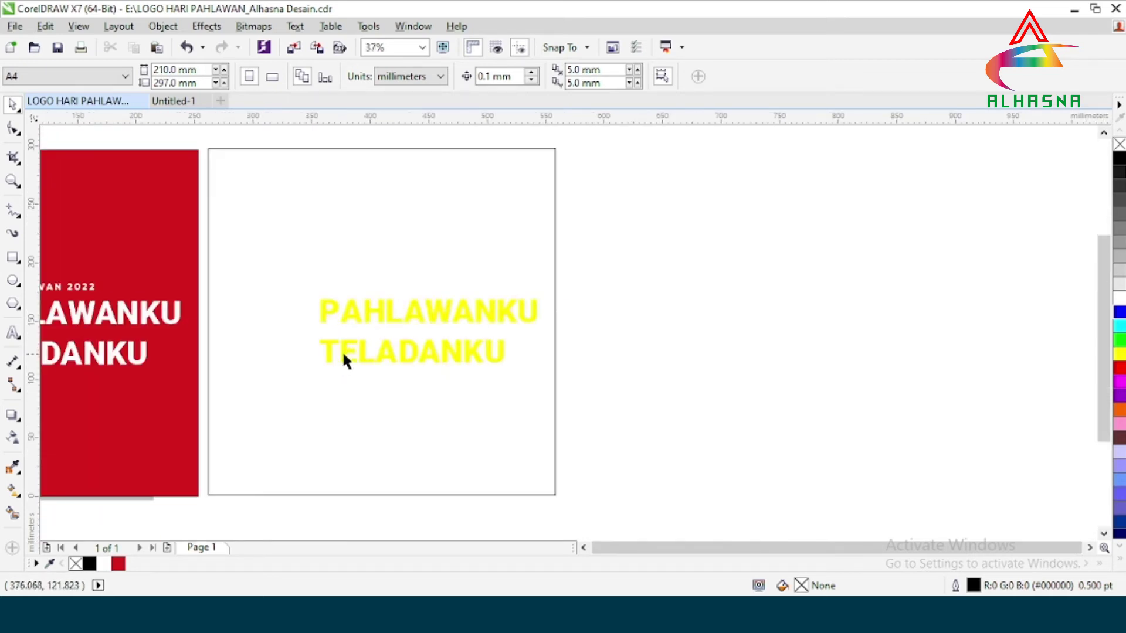
left_click(352, 354)
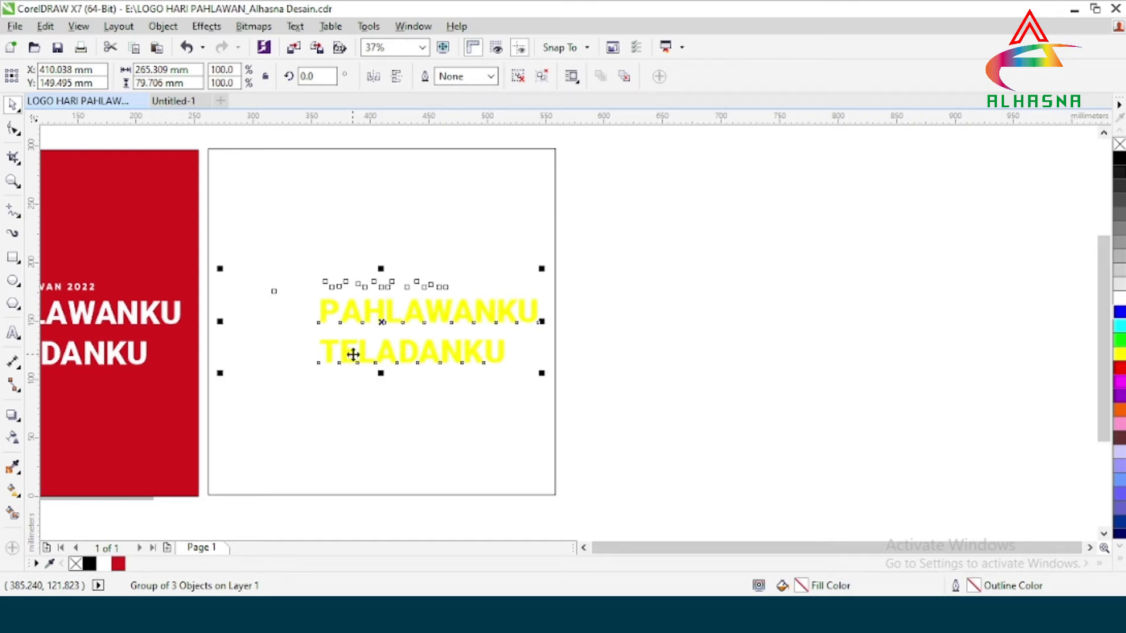
left_click_drag(383, 320, 380, 427)
left_click(385, 351)
left_click_drag(385, 352, 383, 248)
left_click_drag(376, 416, 378, 365)
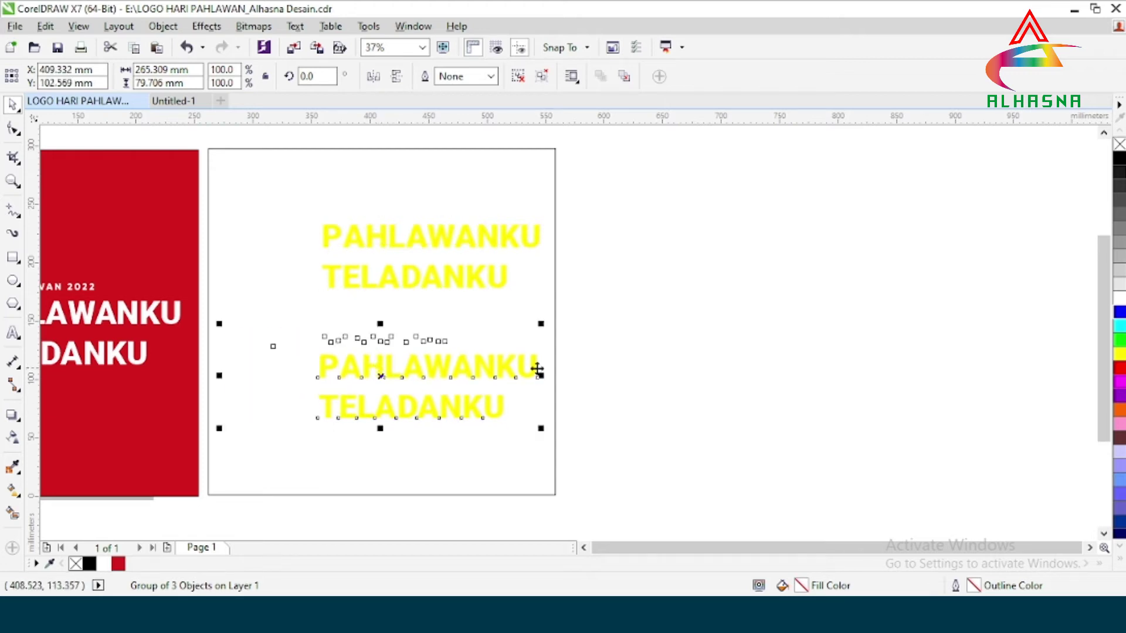
left_click(558, 341)
Step: Ungroup the upper logo copy on the white square and fill its fist emblem with the document's red
left_click(378, 285)
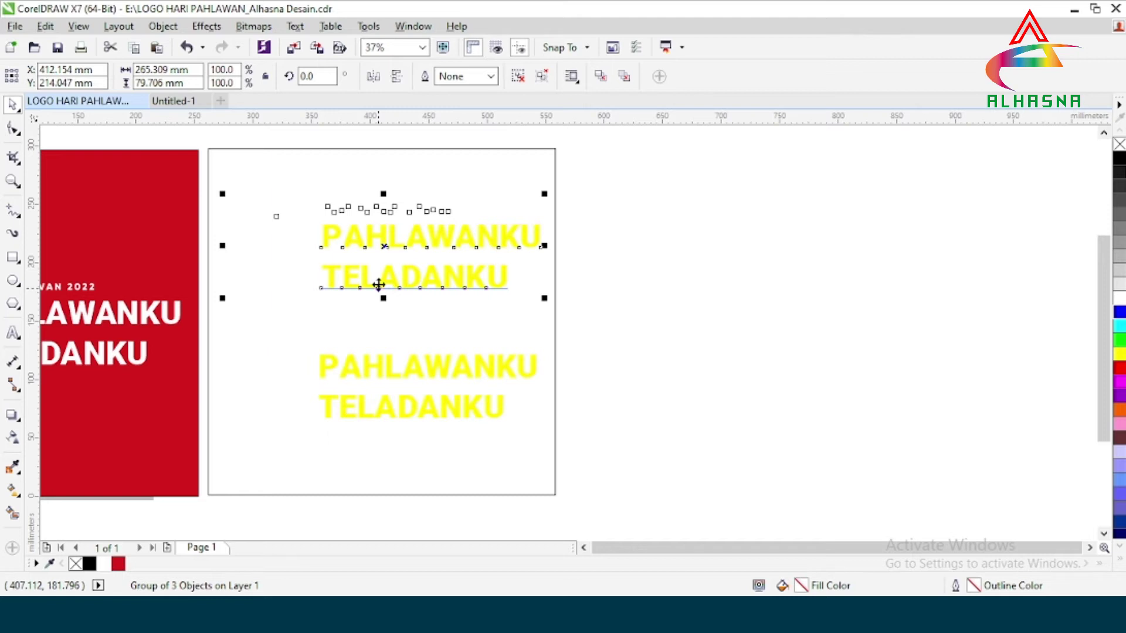
right_click(377, 285)
left_click(417, 259)
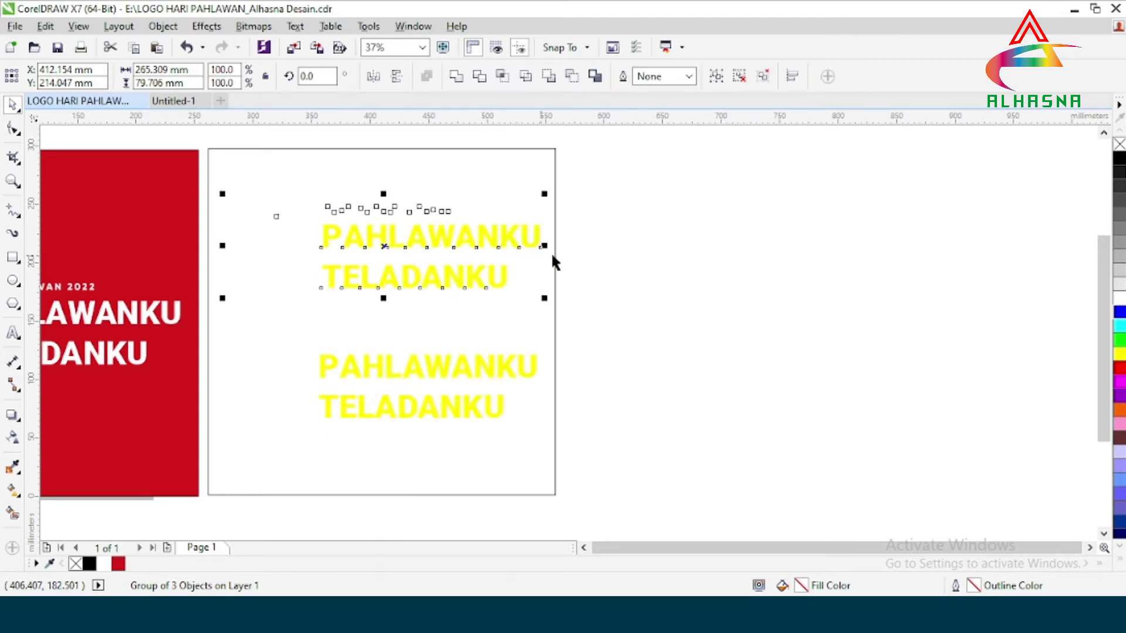
left_click(260, 249)
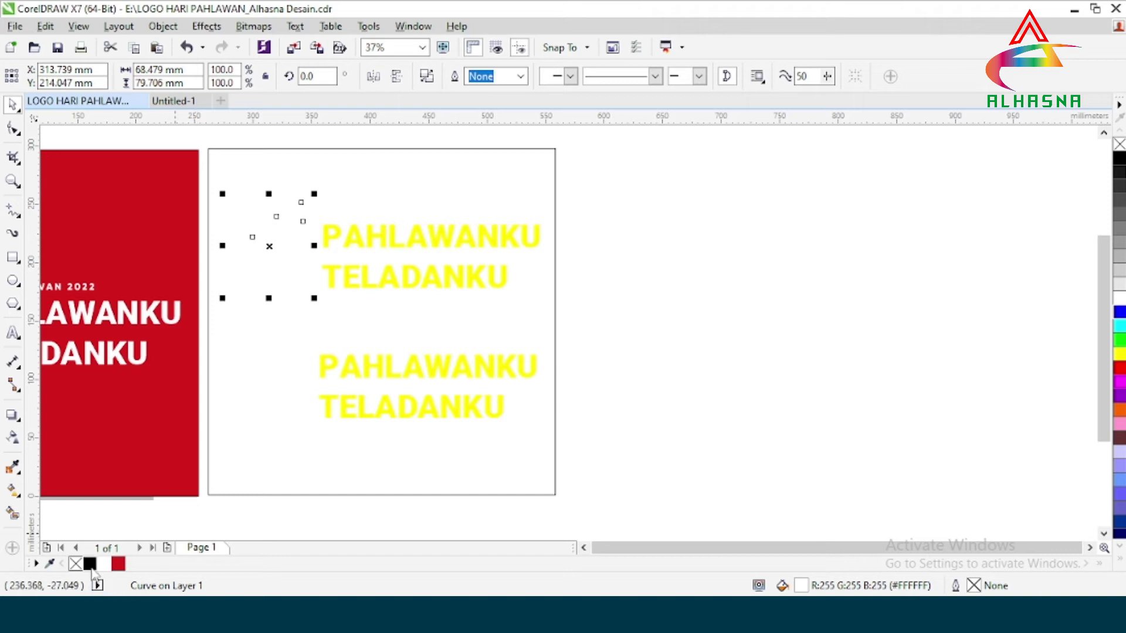
left_click(119, 565)
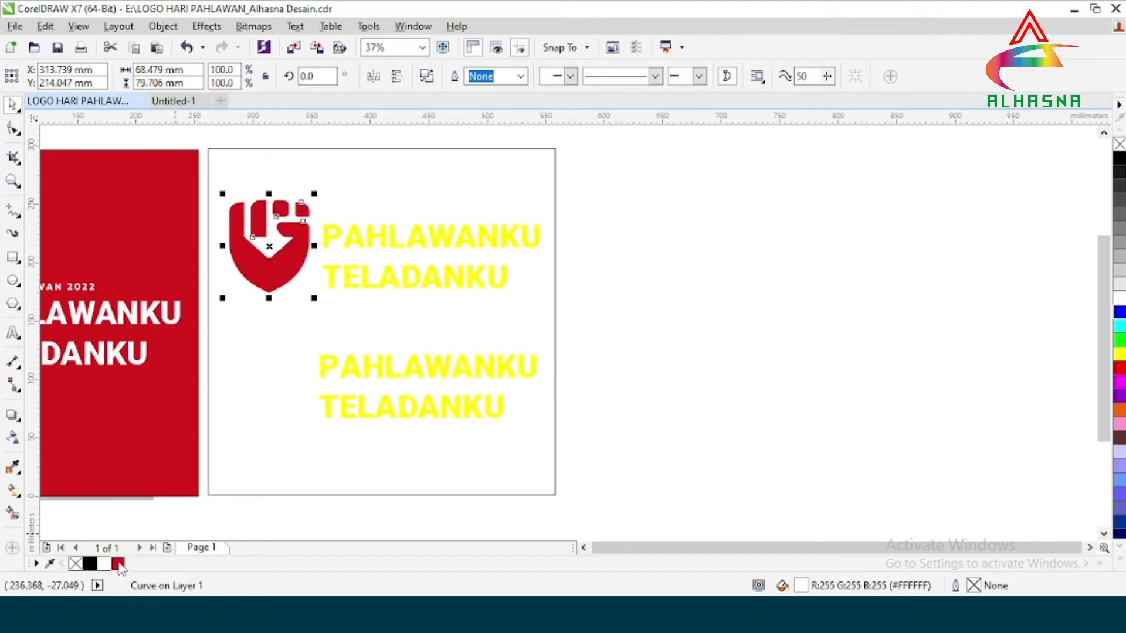
left_click(533, 314)
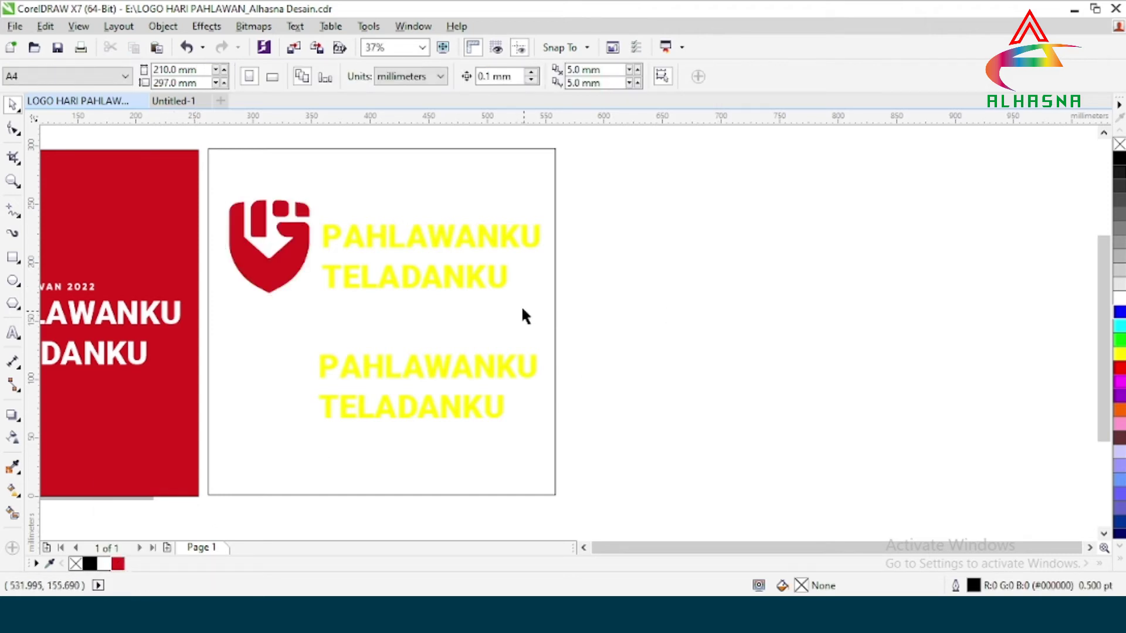
Step: Fill the upper copy's "HARI PAHLAWAN 2022" line with black and its "PAHLAWANKU TELADANKU" text with red
scroll(300, 222, "up", 2)
left_click(489, 202)
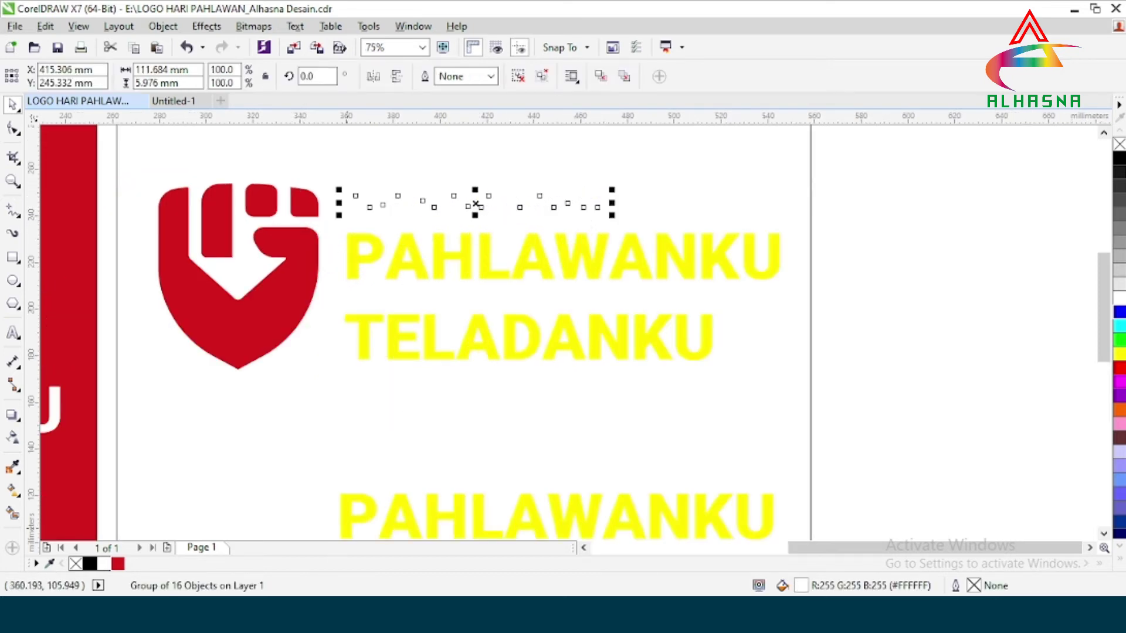
left_click(90, 564)
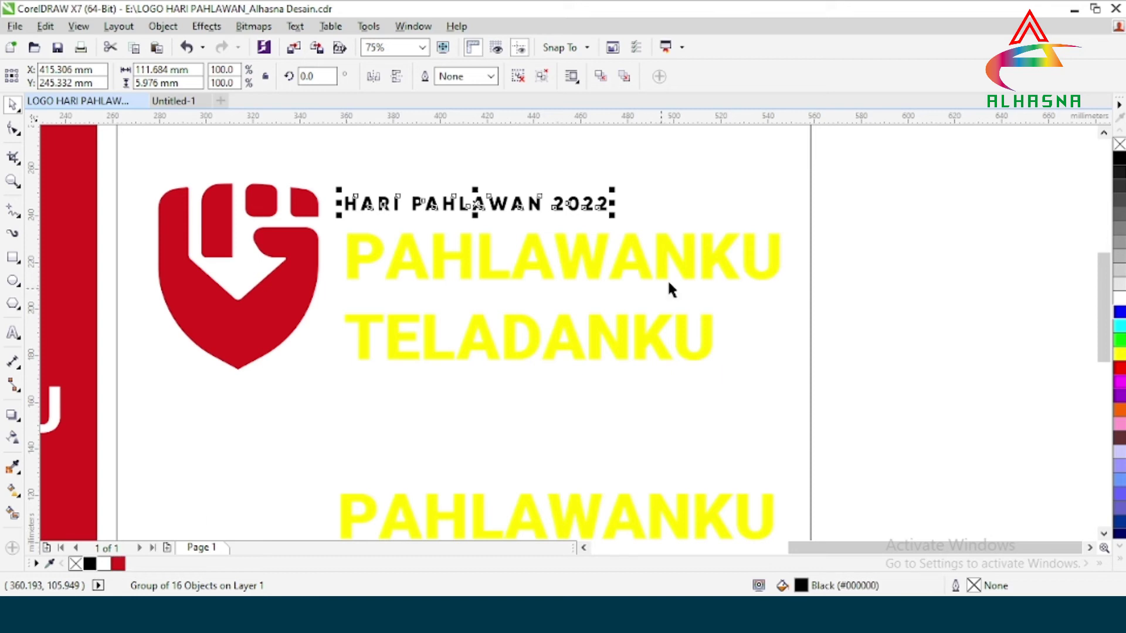
left_click(925, 281)
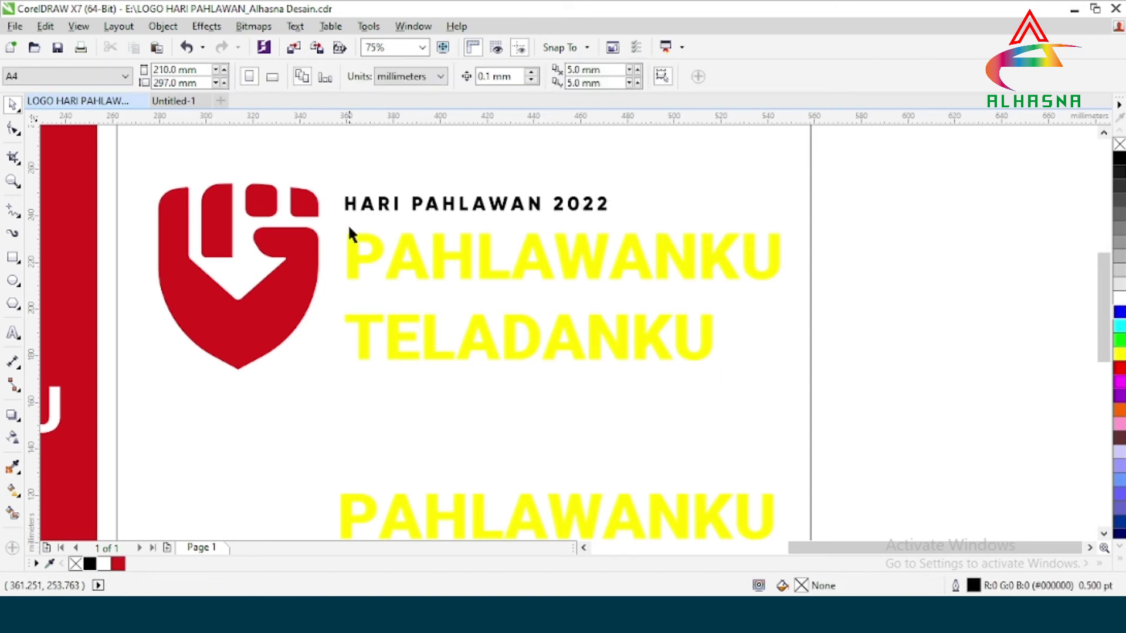
left_click(436, 265)
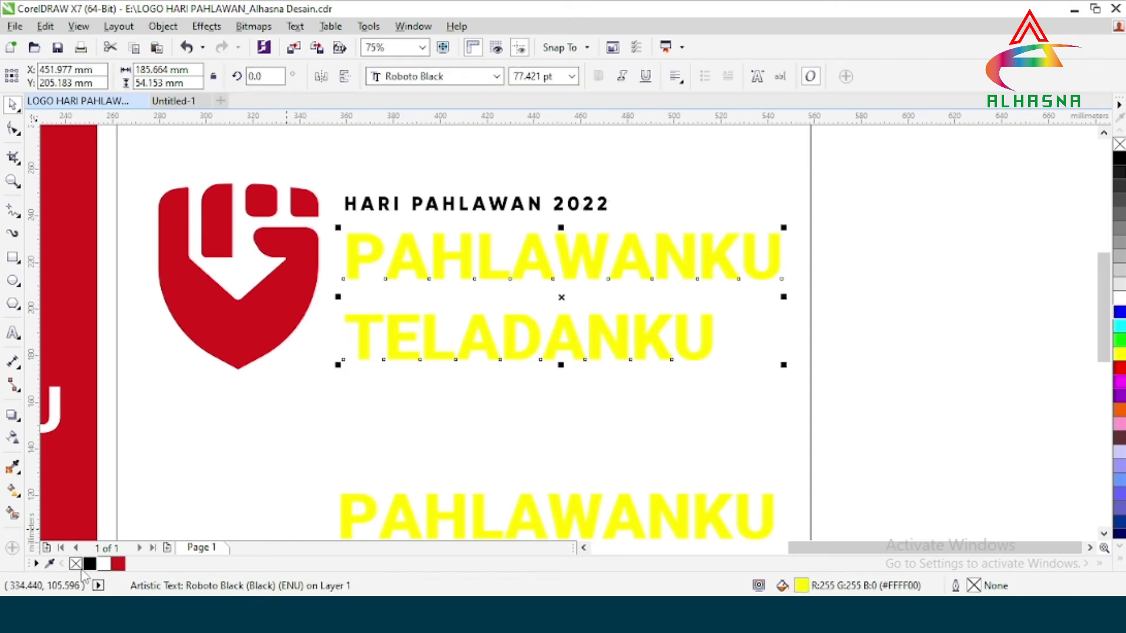
left_click(118, 564)
left_click(792, 346)
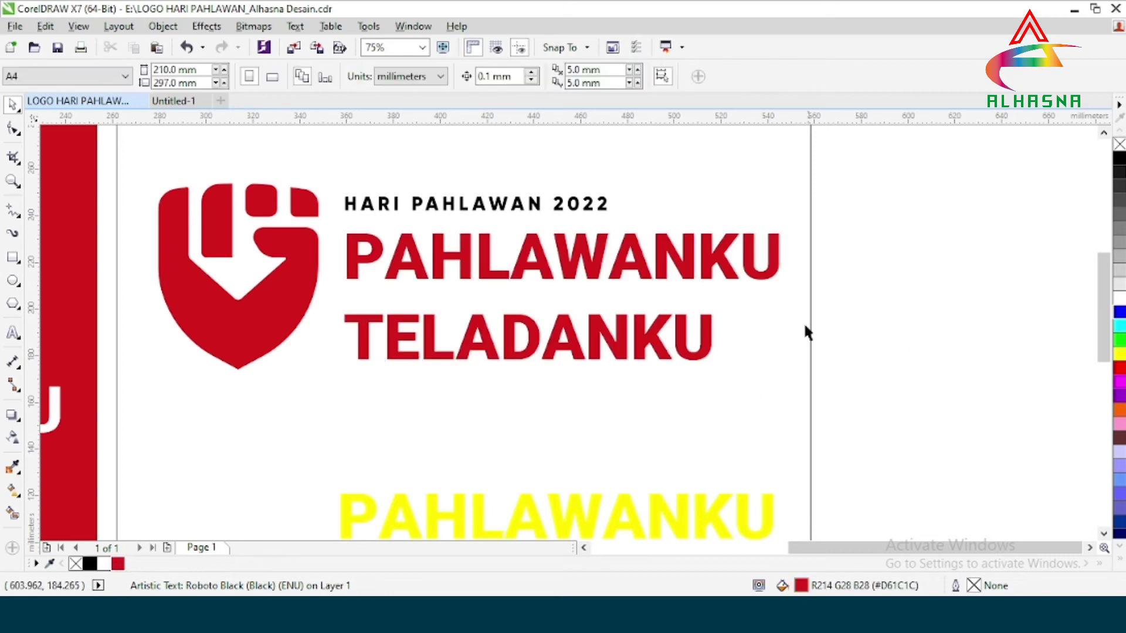
Step: Ungroup the lower logo copy on the white square and fill its fist emblem with black
scroll(435, 311, "down", 3)
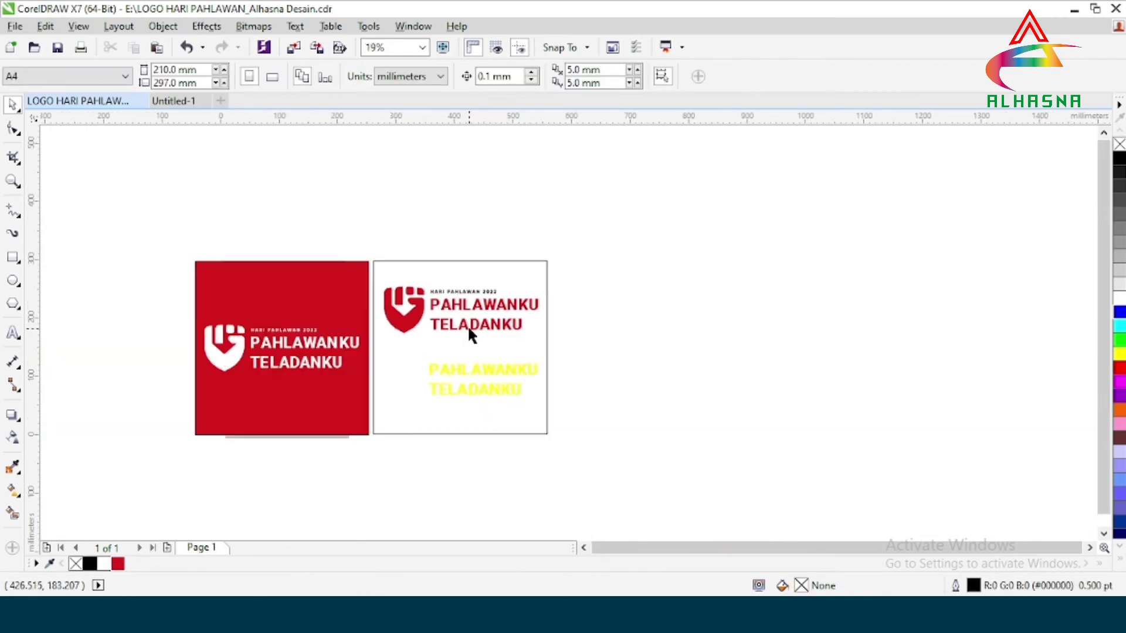
scroll(457, 347, "up", 2)
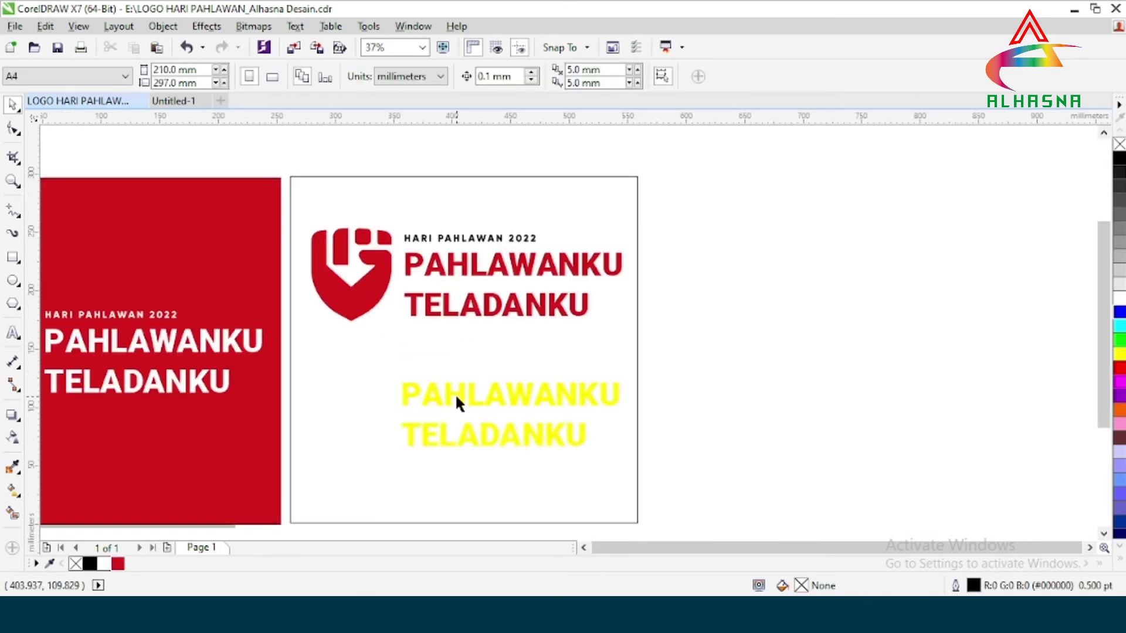
left_click(458, 433)
scroll(457, 434, "up", 2)
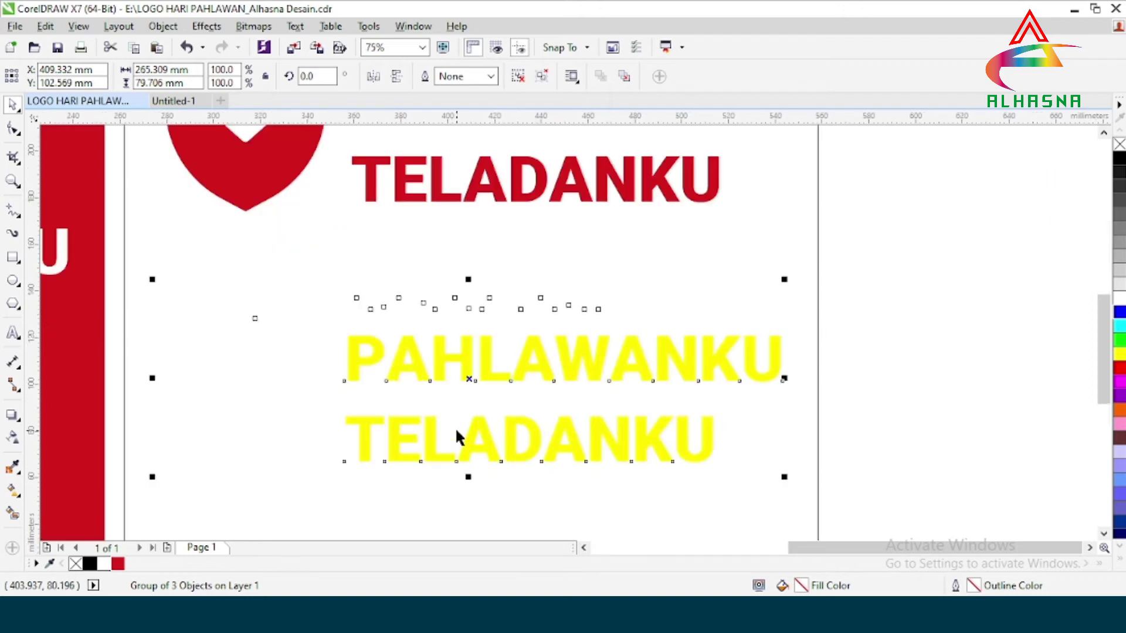
right_click(444, 358)
left_click(513, 258)
left_click(754, 327)
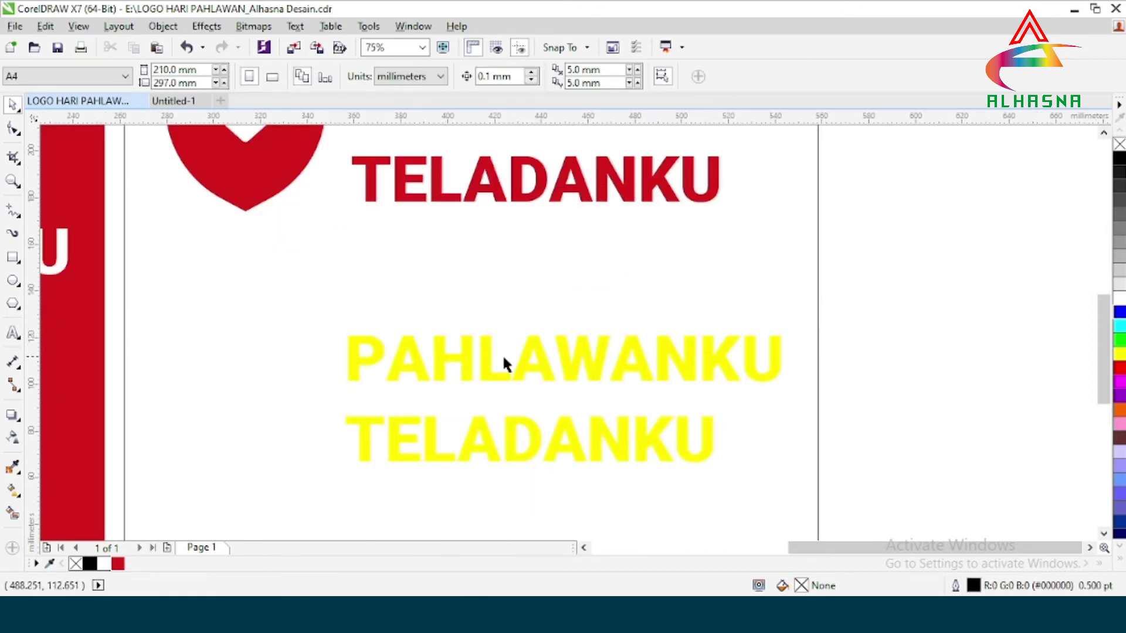
left_click(227, 390)
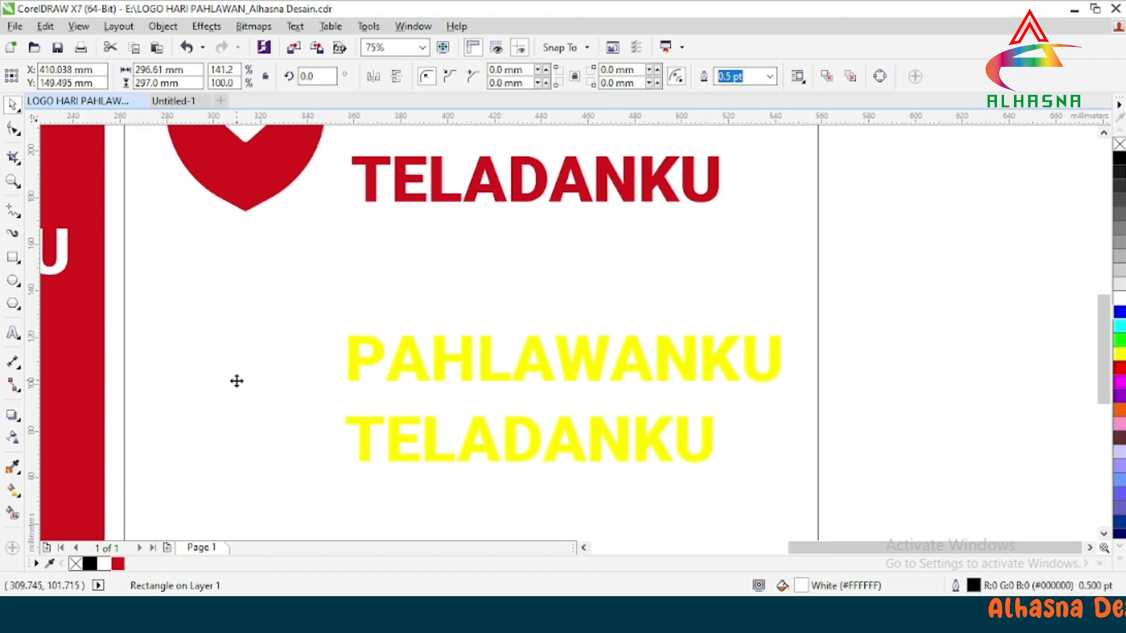
left_click(299, 400)
scroll(329, 398, "down", 2)
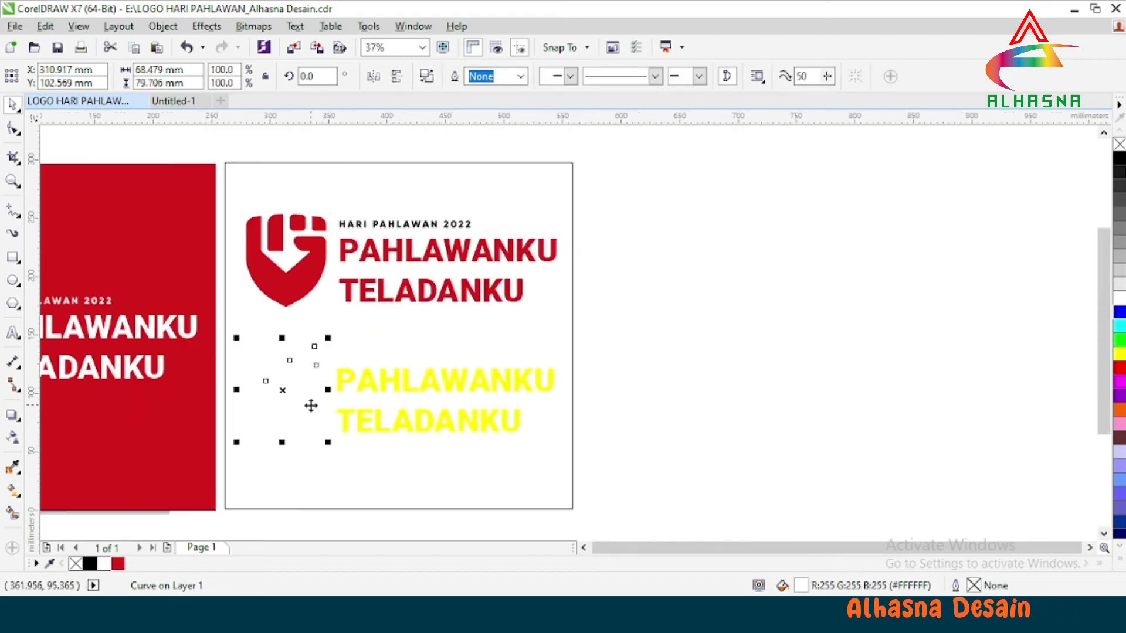
left_click(90, 564)
left_click(669, 385)
Step: Fill the lower copy's "HARI PAHLAWAN 2022" line with red and deselect it
scroll(369, 381, "up", 2)
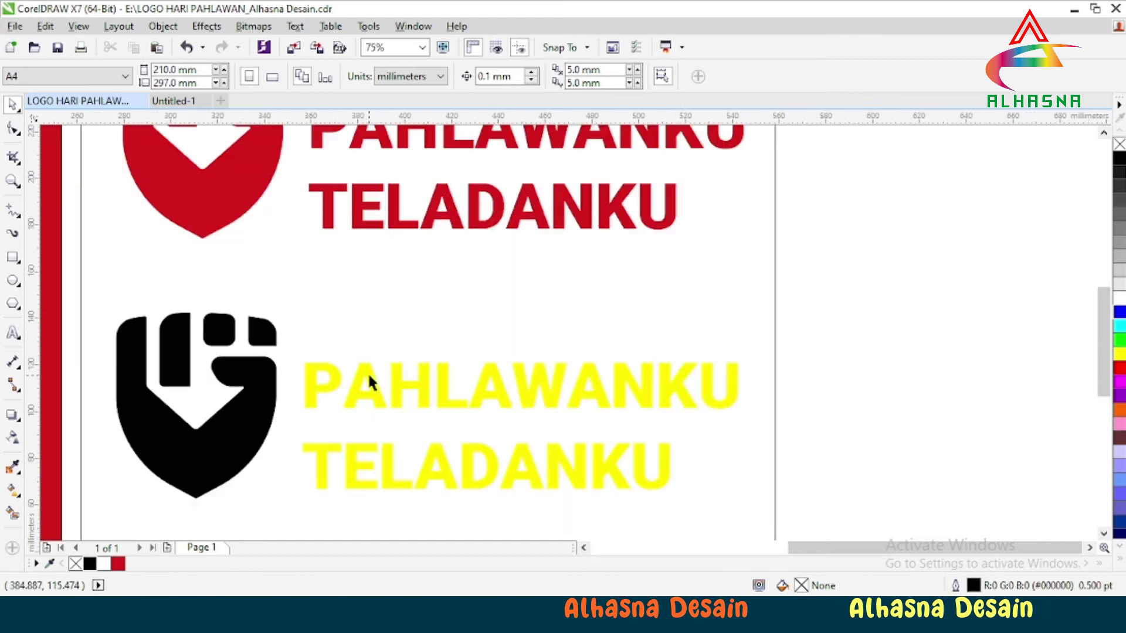
scroll(387, 378, "down", 2)
scroll(375, 384, "up", 2)
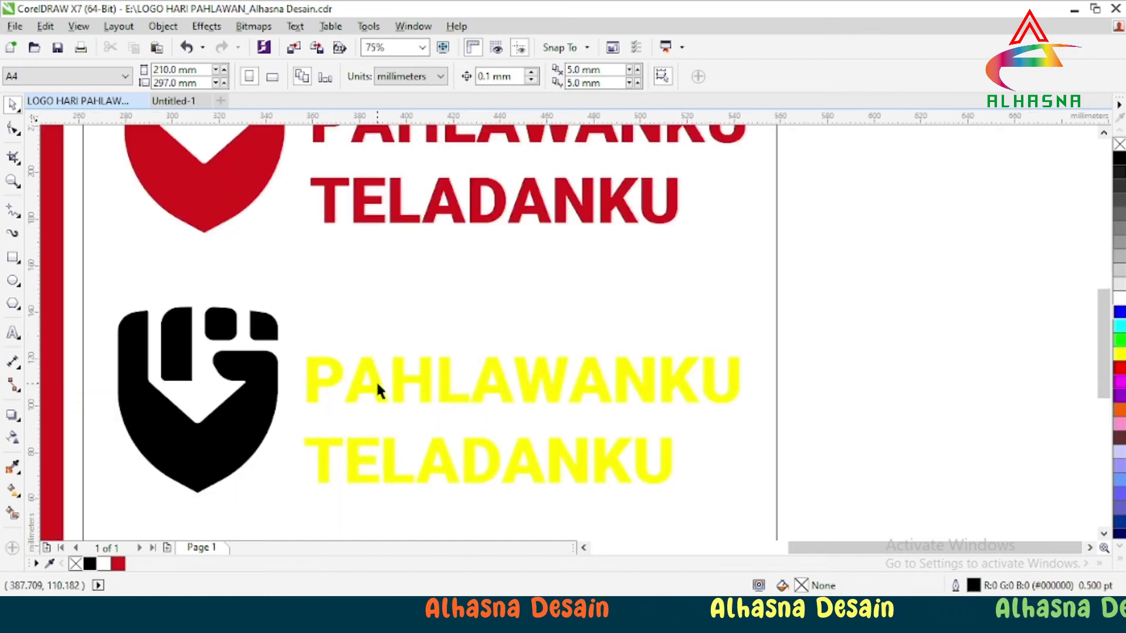
scroll(377, 390, "down", 2)
scroll(375, 388, "up", 2)
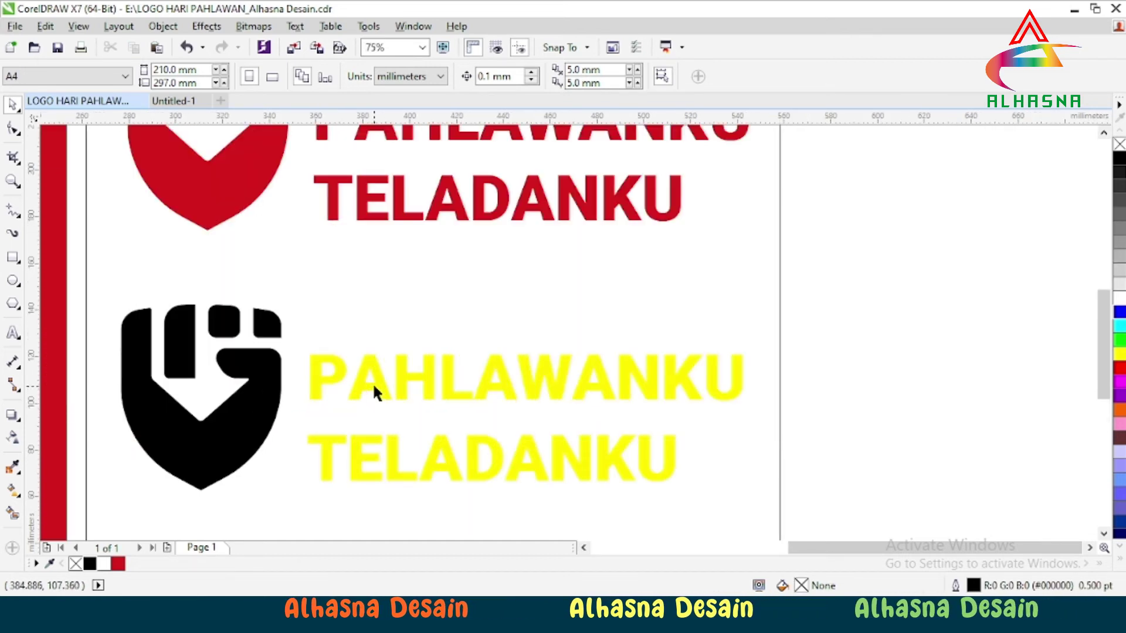
left_click(445, 333)
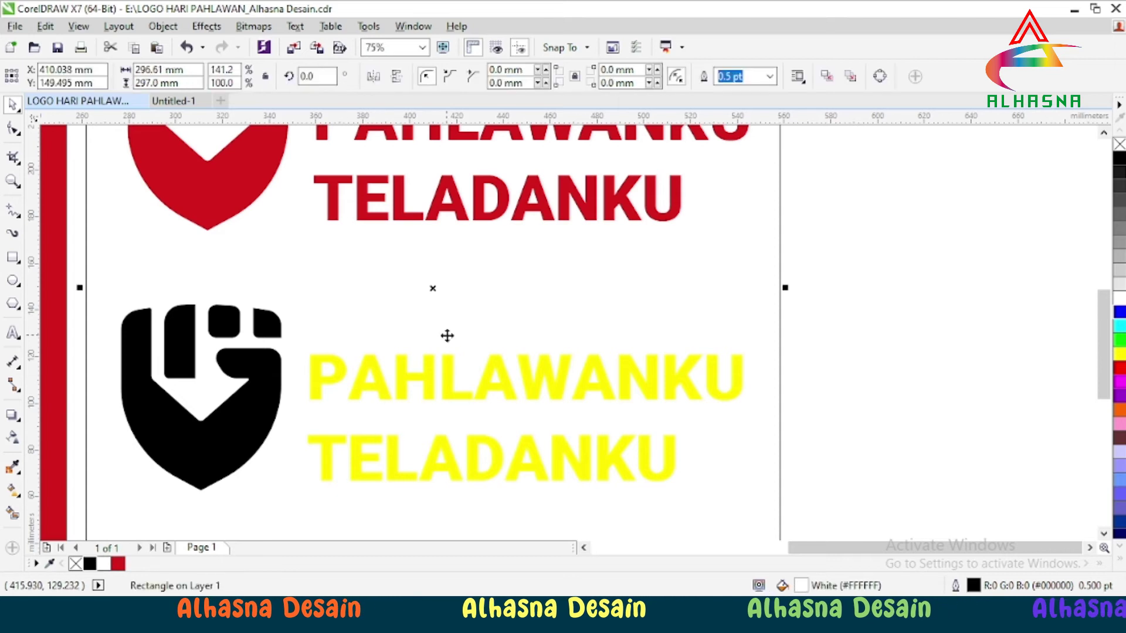
left_click(490, 321)
scroll(381, 364, "down", 2)
scroll(380, 368, "up", 2)
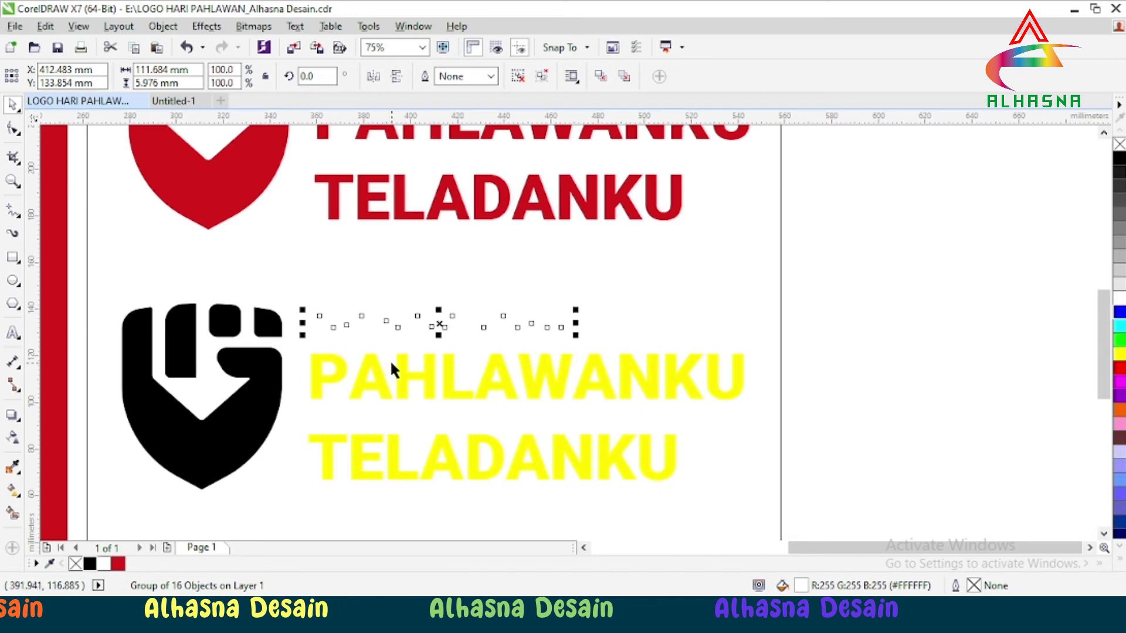
left_click(118, 563)
left_click(830, 337)
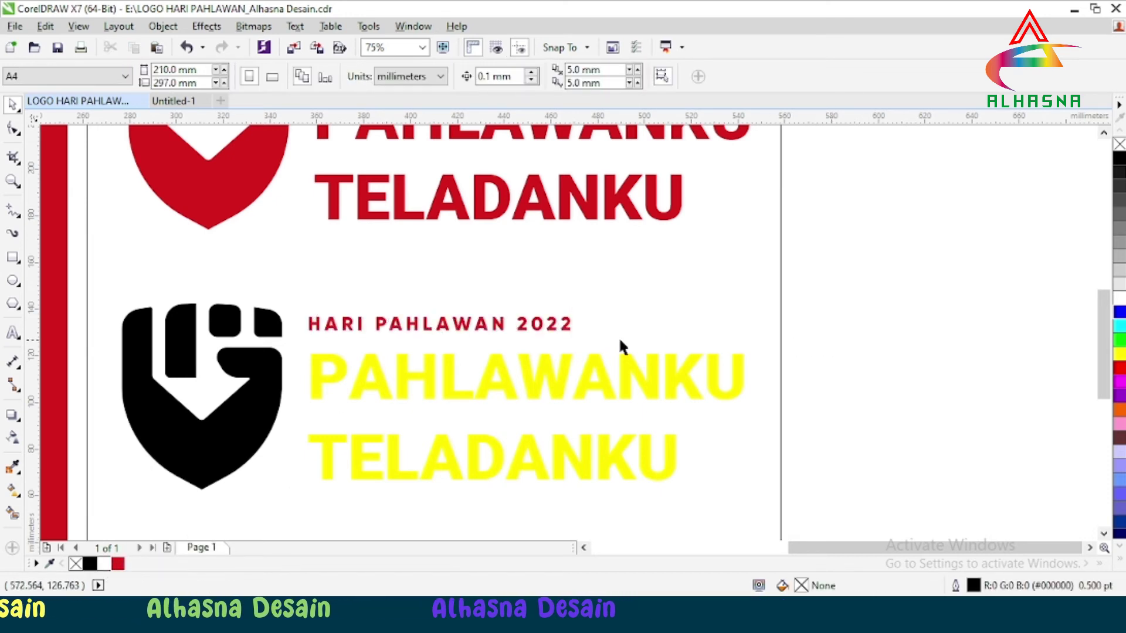
Step: Fill the lower logo copy's "HARI PAHLAWAN 2022" line on the white square with black and deselect it
scroll(388, 367, "down", 2)
scroll(389, 368, "up", 2)
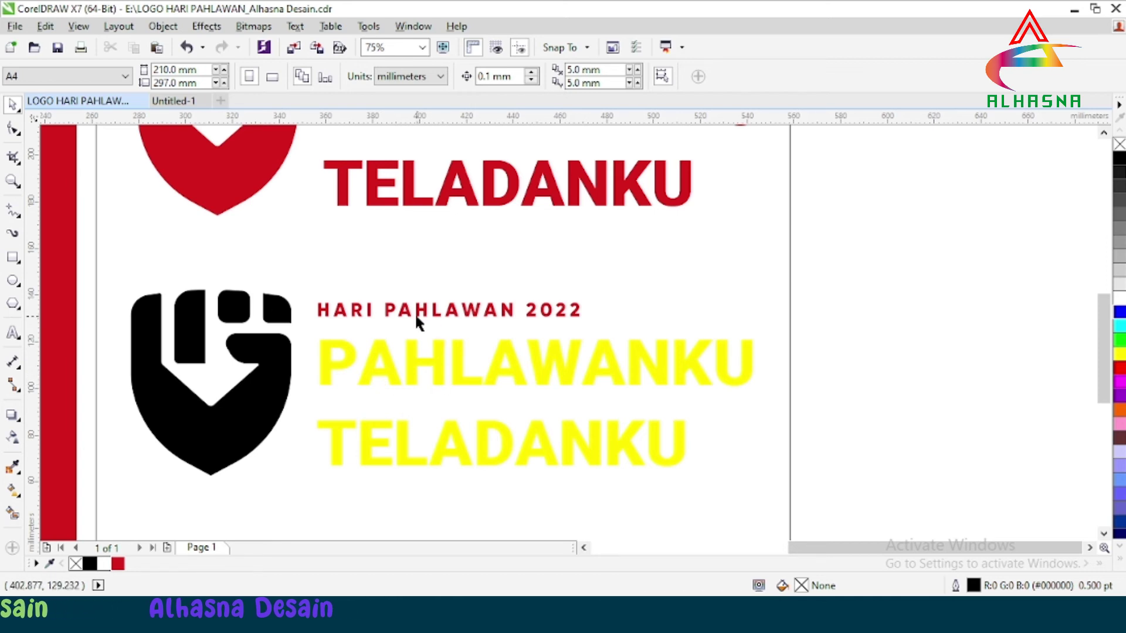
scroll(373, 359, "down", 2)
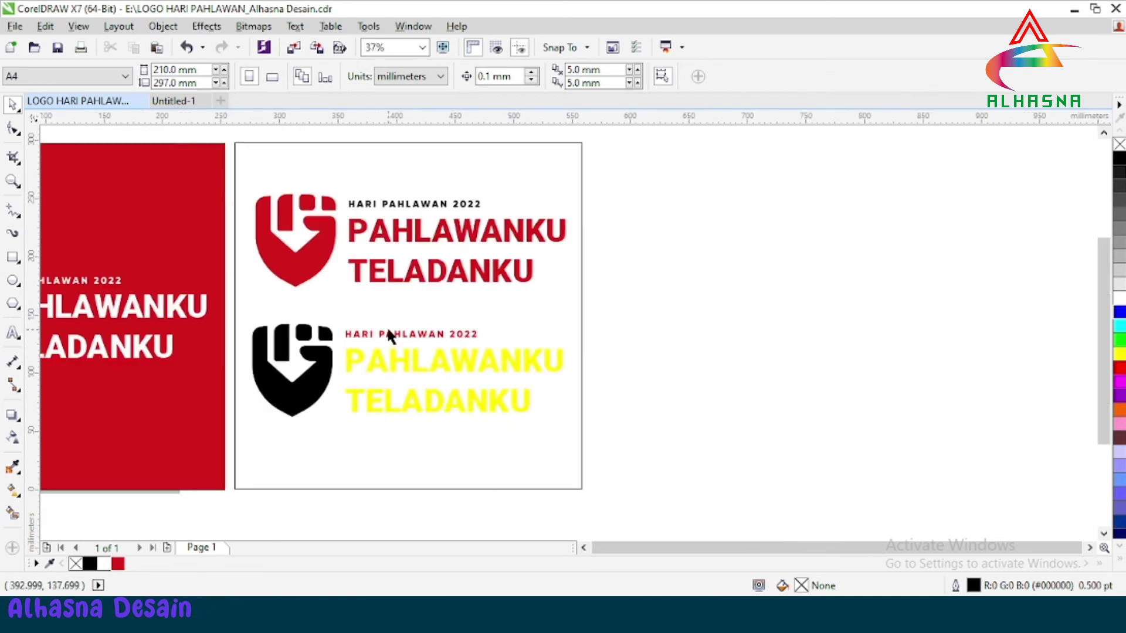
scroll(387, 326, "up", 2)
left_click(405, 345)
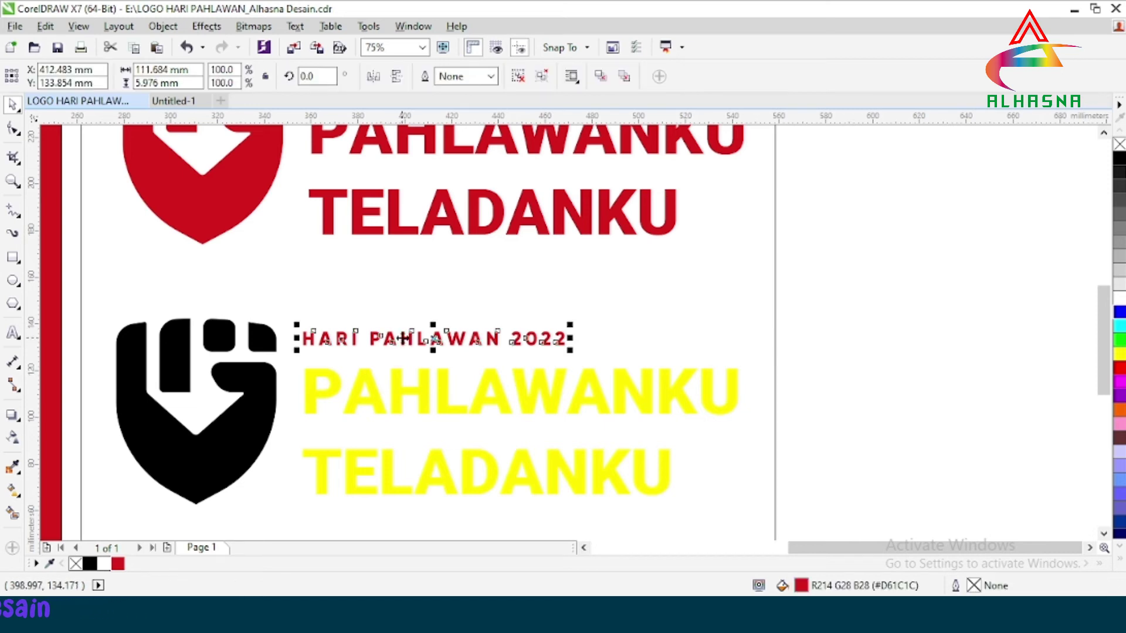
left_click(90, 565)
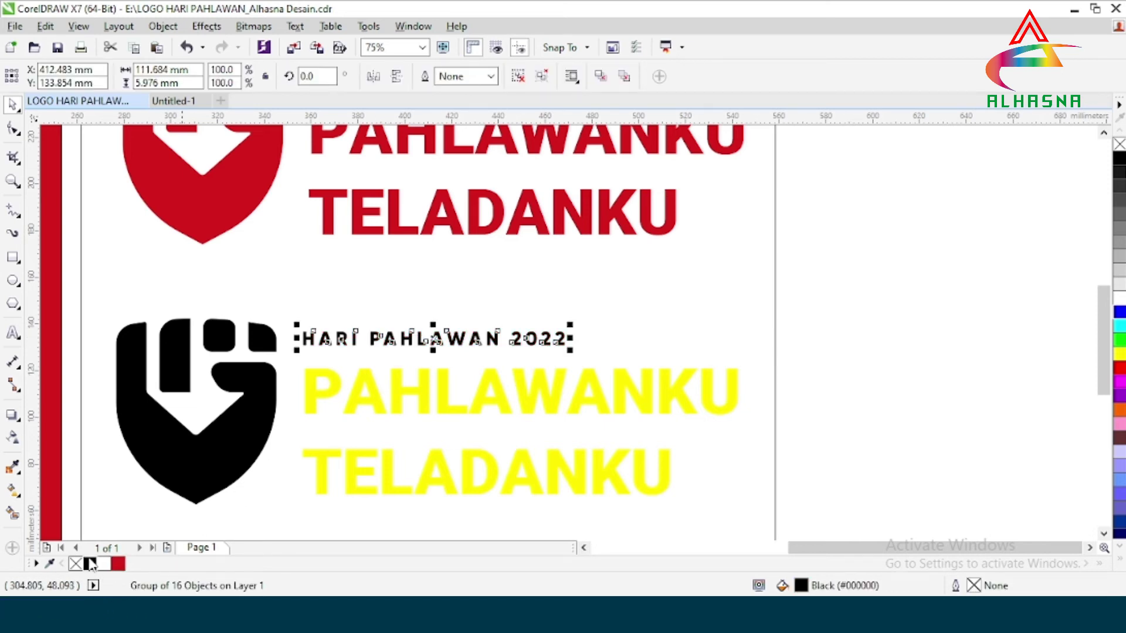
left_click(836, 334)
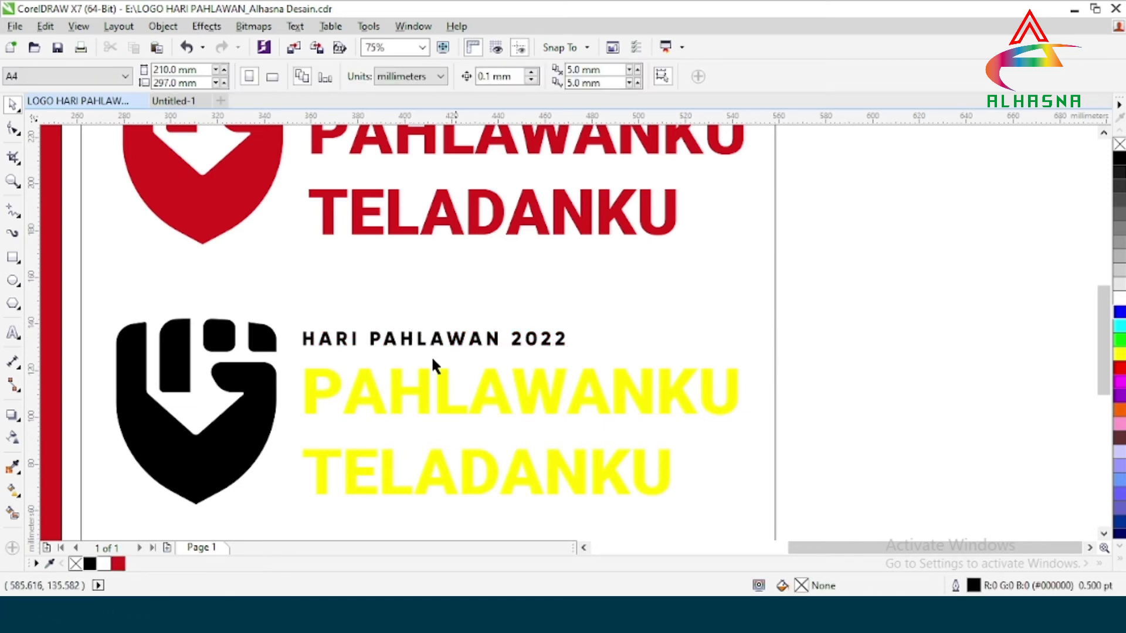
Step: Fill the lower copy's "PAHLAWANKU TELADANKU" text with the document's red and deselect it
left_click(395, 398)
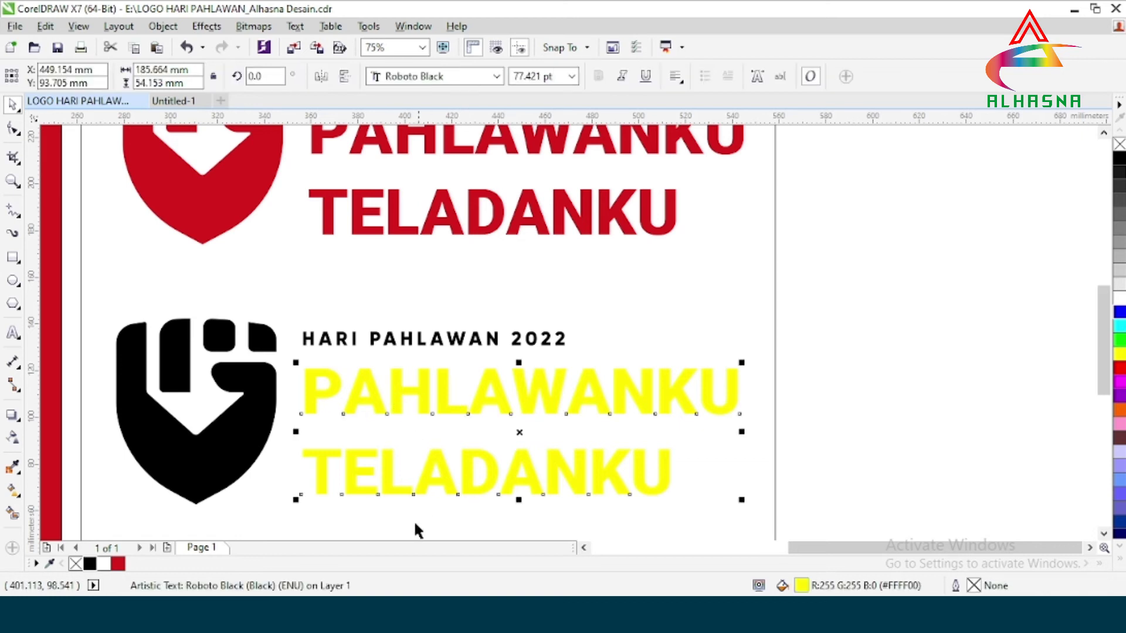
left_click(118, 564)
scroll(422, 381, "down", 2)
left_click(749, 375)
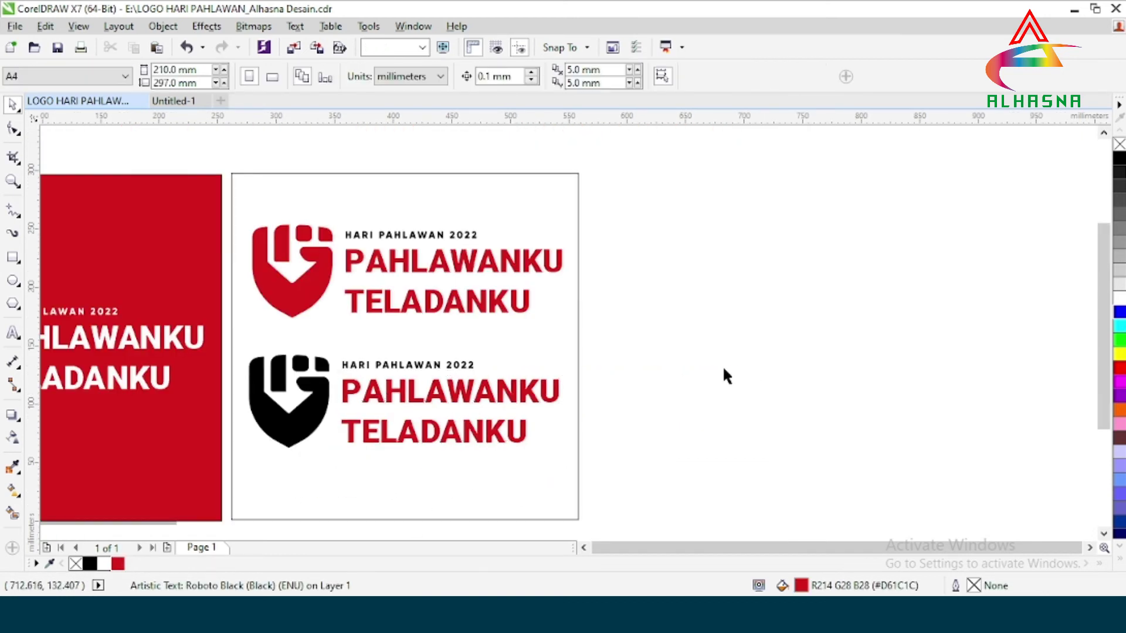
Step: Examine the curved edges and corners of the black fist emblem and the white emblem on the red square up close
scroll(531, 398, "down", 2)
scroll(294, 409, "up", 1)
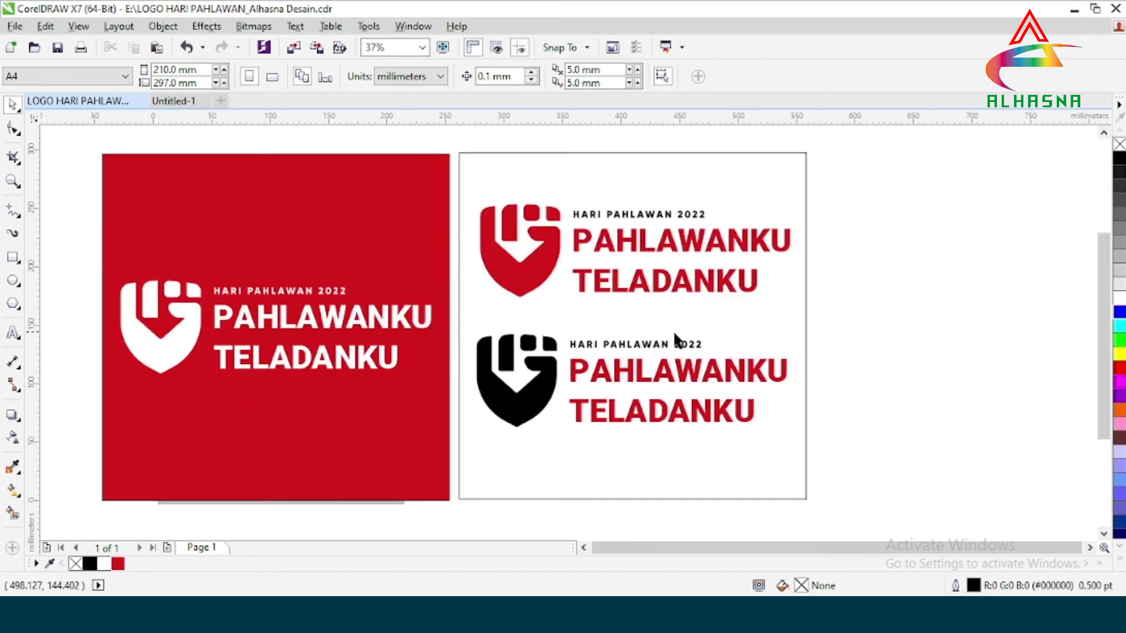
scroll(558, 377, "down", 1)
scroll(621, 326, "up", 1)
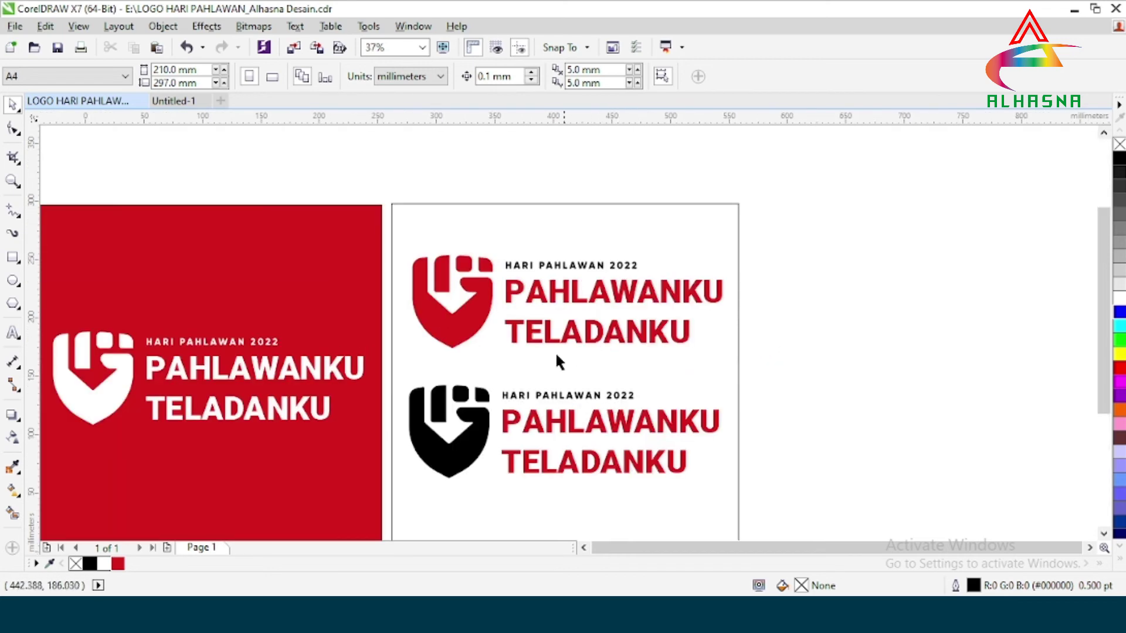
scroll(490, 440, "up", 2)
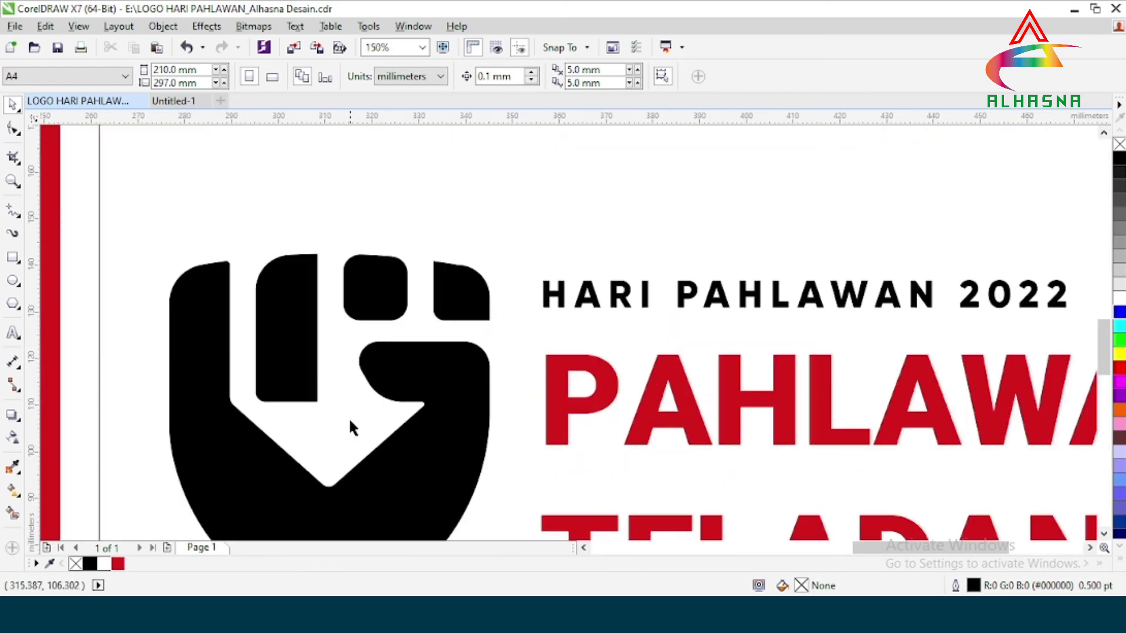
scroll(351, 427, "up", 4)
scroll(548, 319, "up", 1)
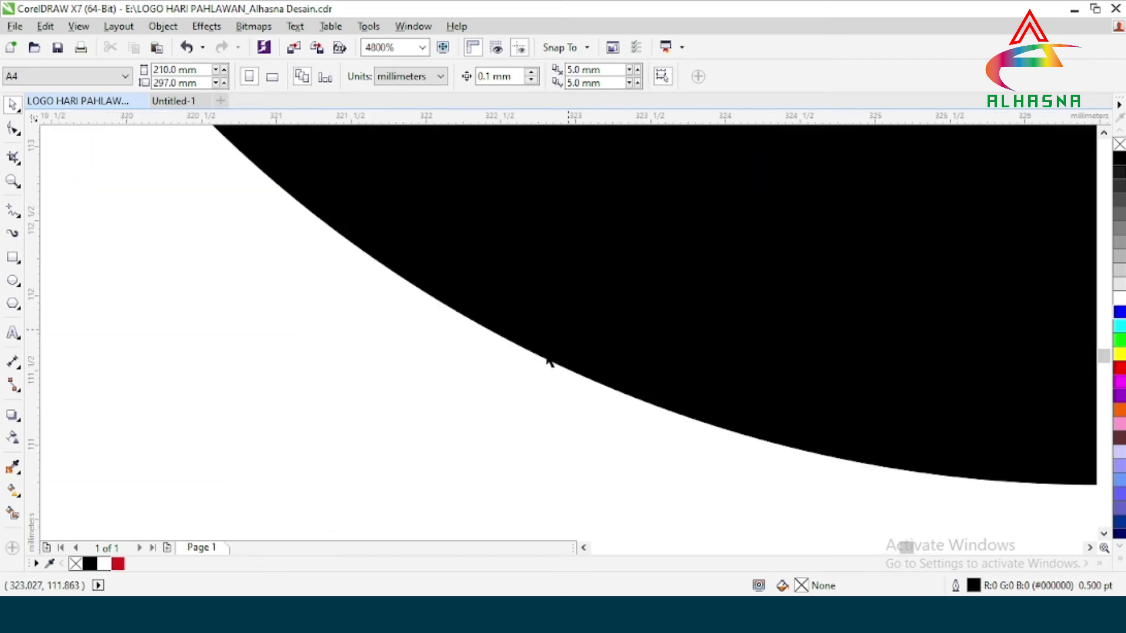
scroll(546, 362, "down", 4)
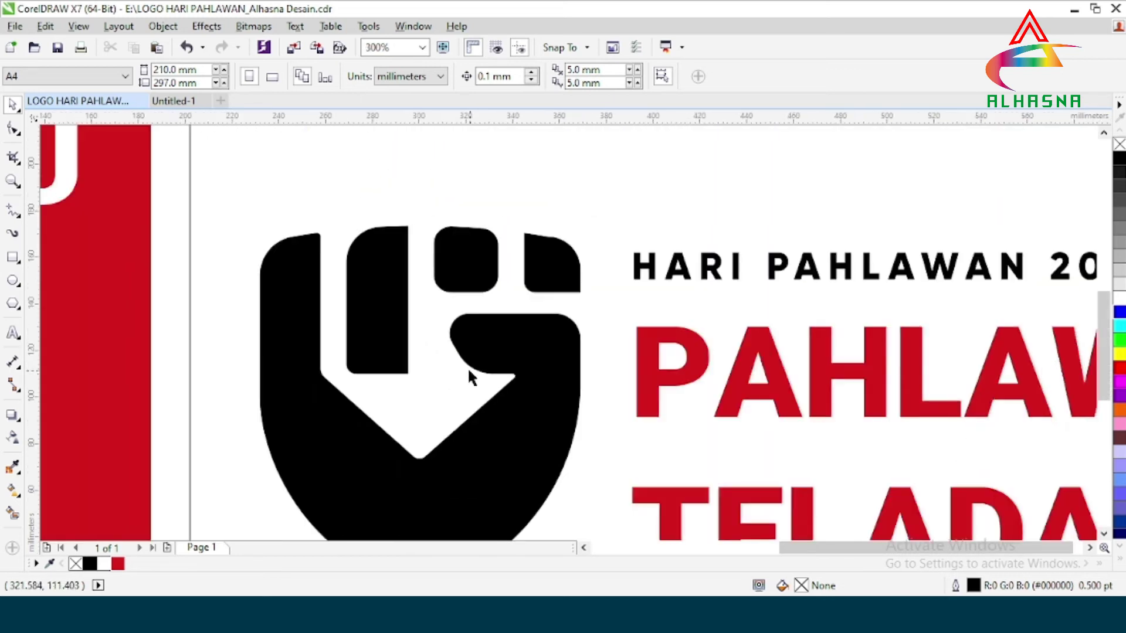
scroll(469, 373, "down", 3)
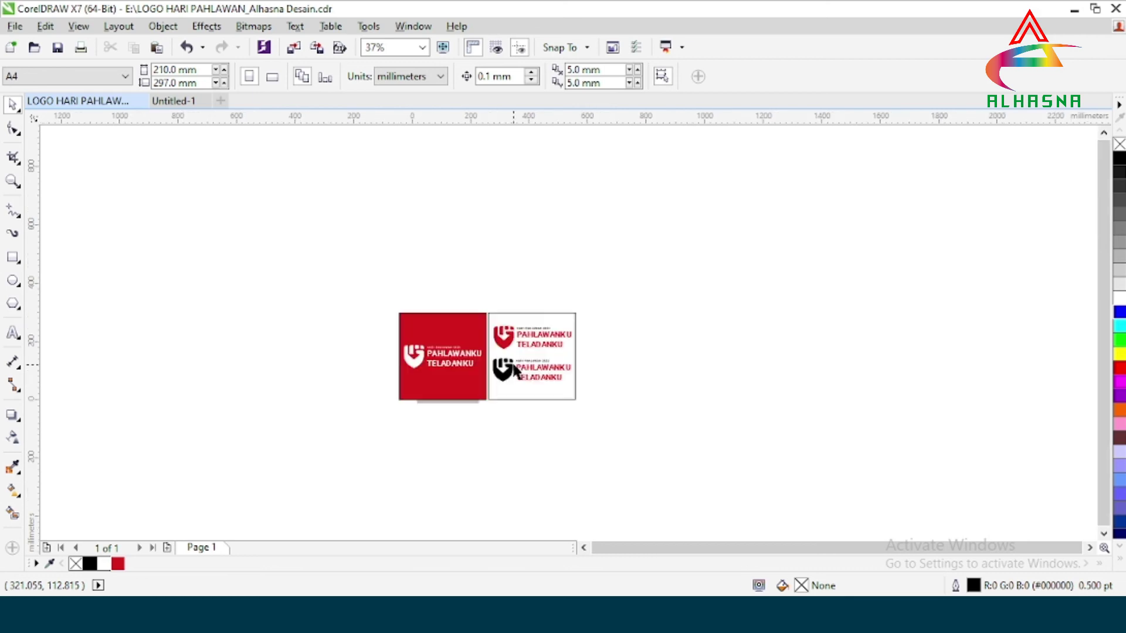
scroll(409, 359, "up", 3)
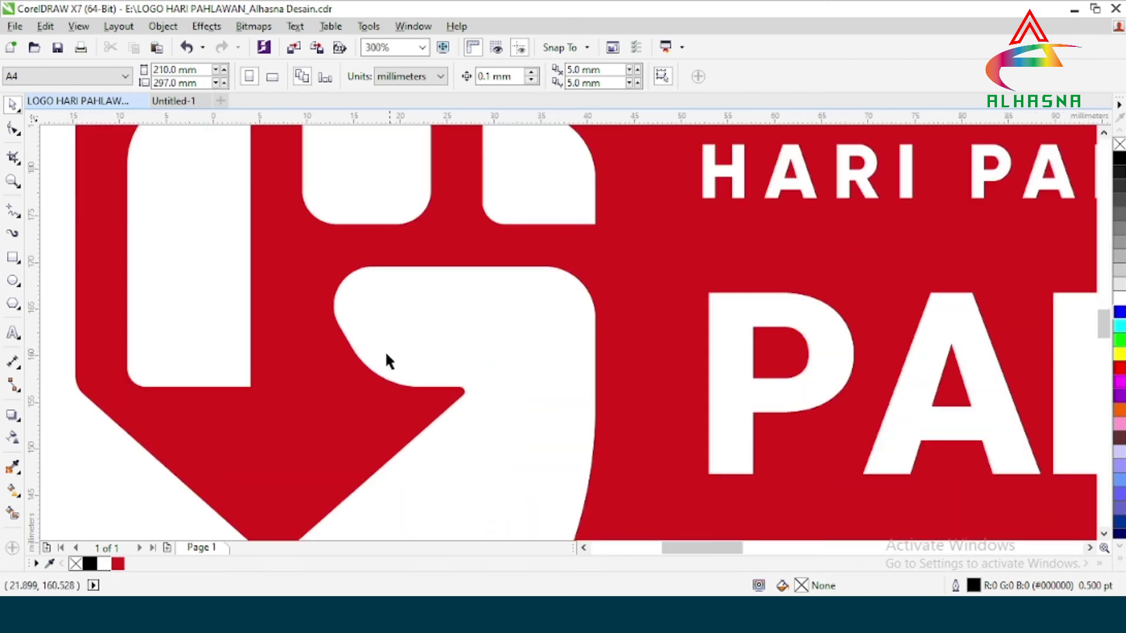
scroll(375, 363, "up", 3)
scroll(360, 362, "down", 2)
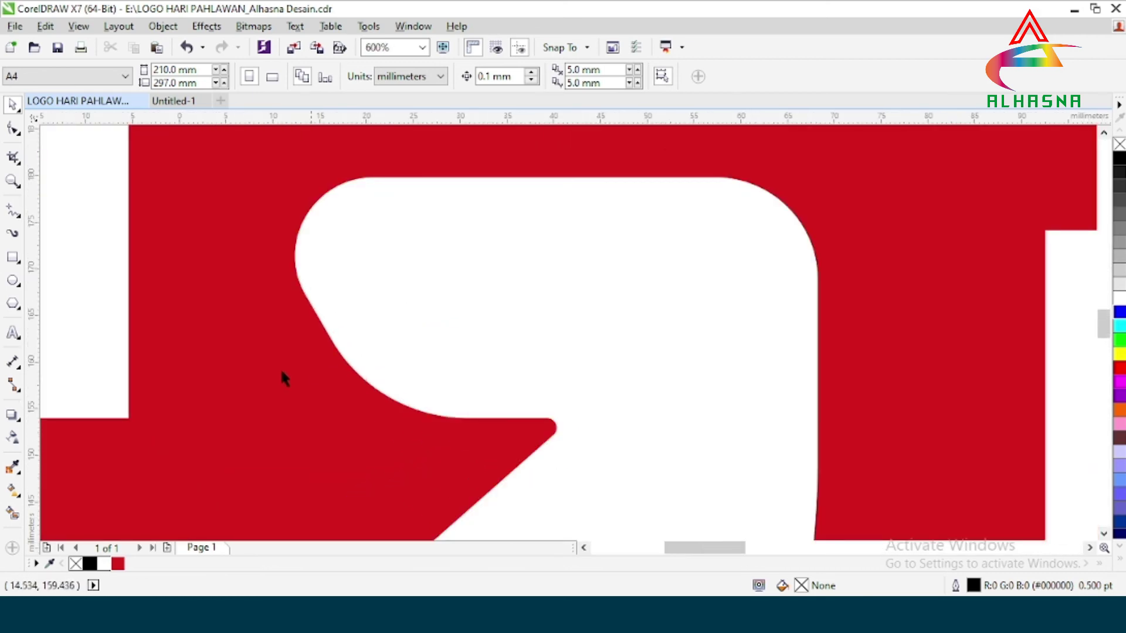
scroll(359, 369, "down", 5)
scroll(354, 368, "down", 1)
scroll(351, 364, "up", 1)
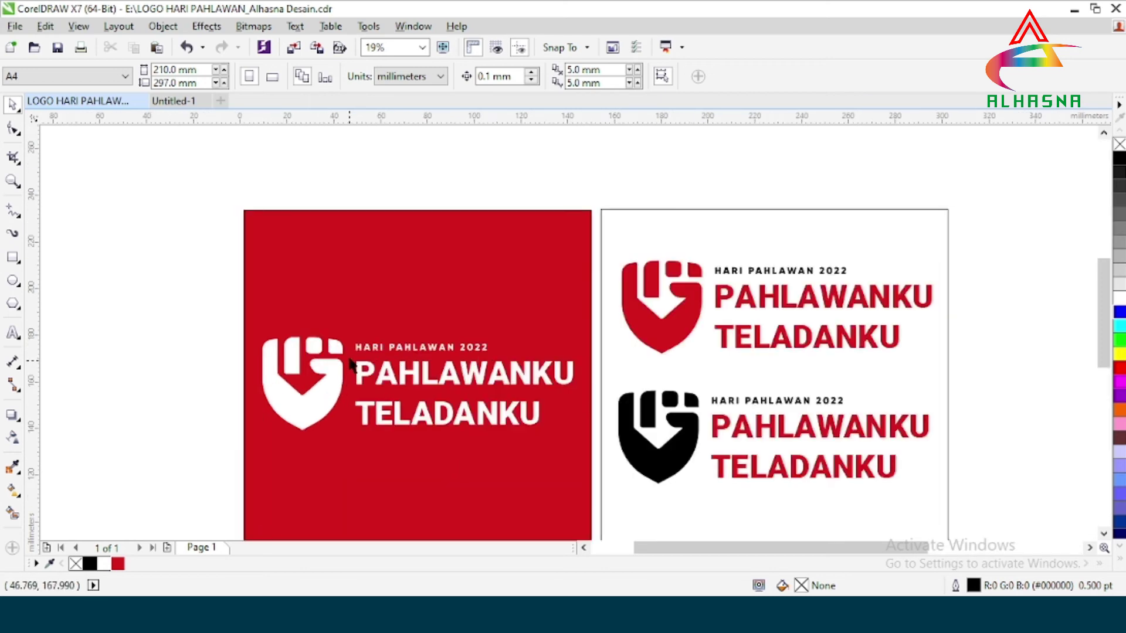
Step: Compare the three logo colour variants across the red and white squares, including the upper copy's lettering
scroll(350, 364, "up", 3)
scroll(405, 364, "down", 2)
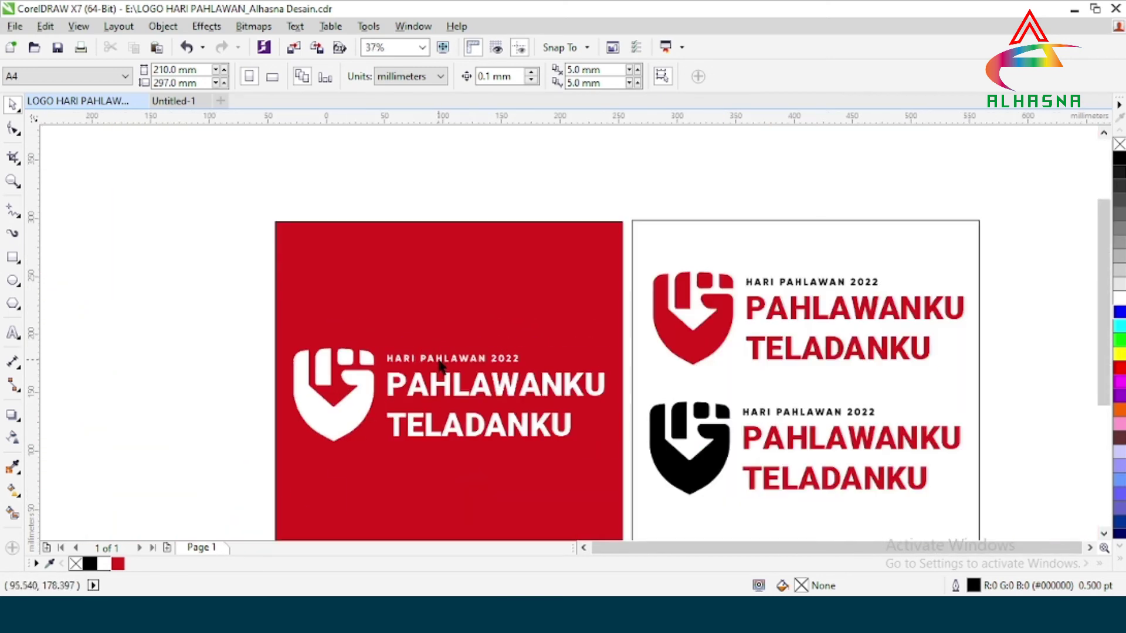
scroll(478, 380, "down", 1)
scroll(703, 349, "up", 1)
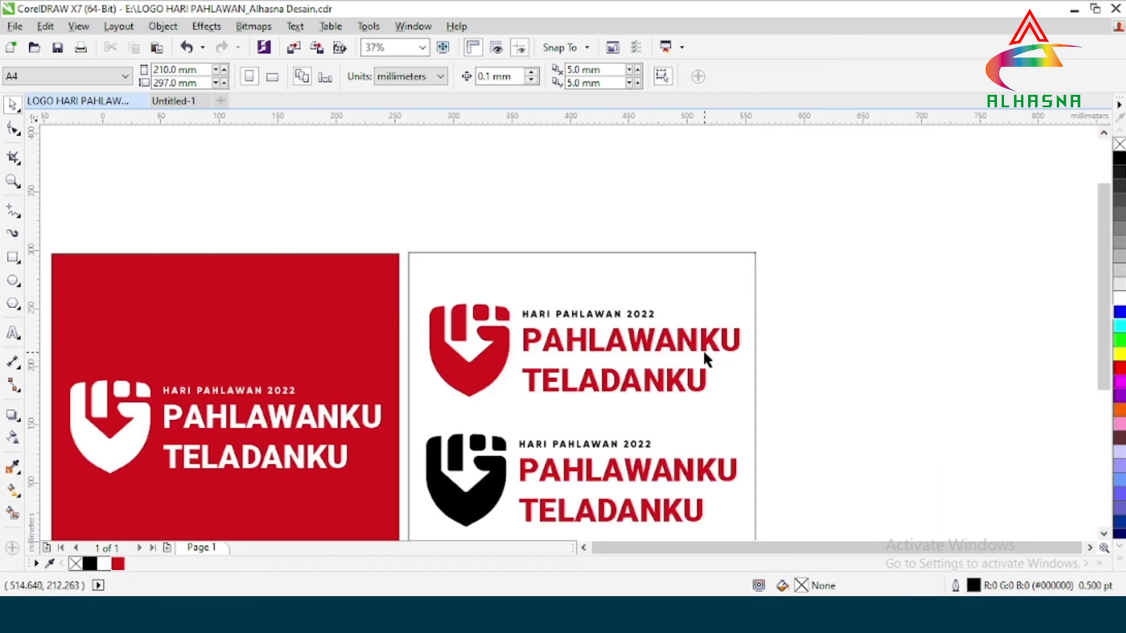
scroll(526, 396, "down", 1)
scroll(508, 422, "up", 1)
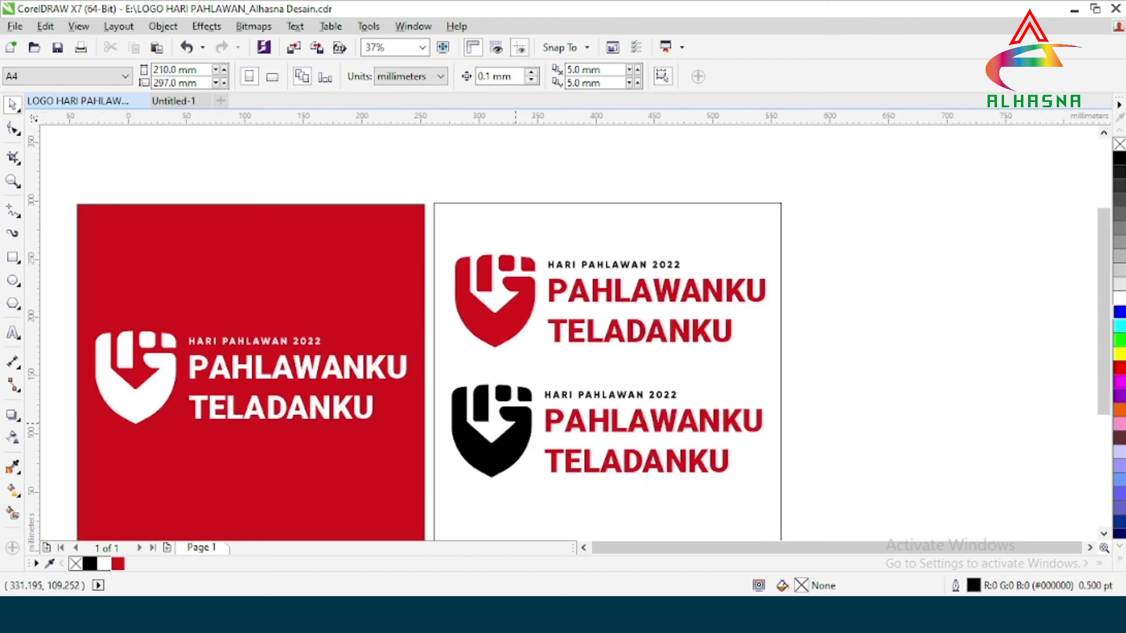
scroll(471, 431, "down", 1)
scroll(471, 430, "up", 1)
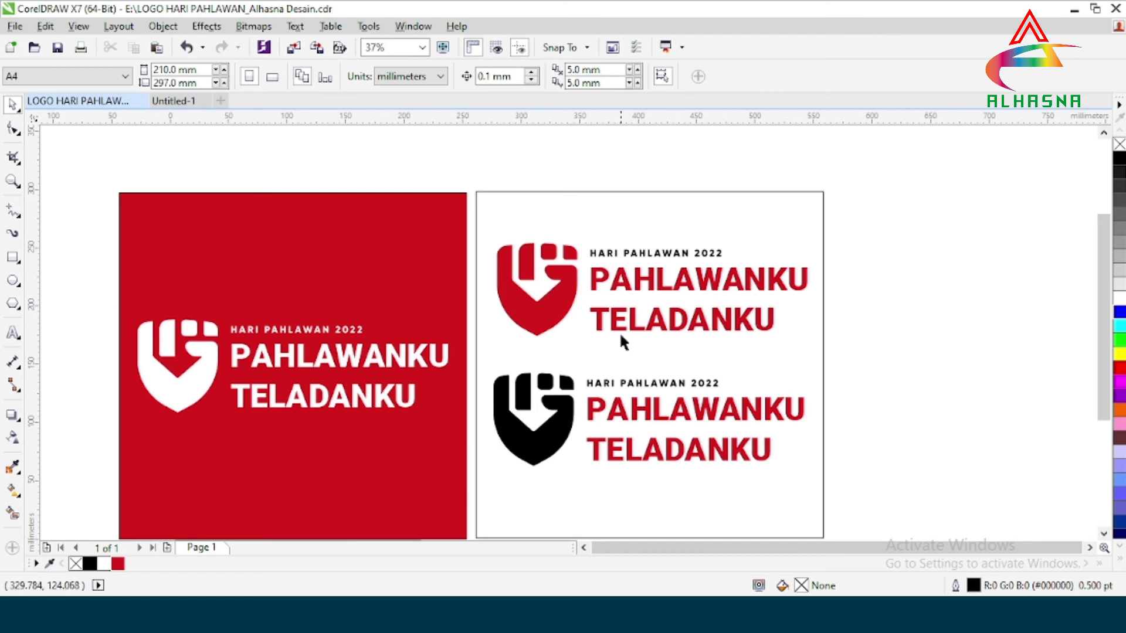
scroll(680, 252, "up", 2)
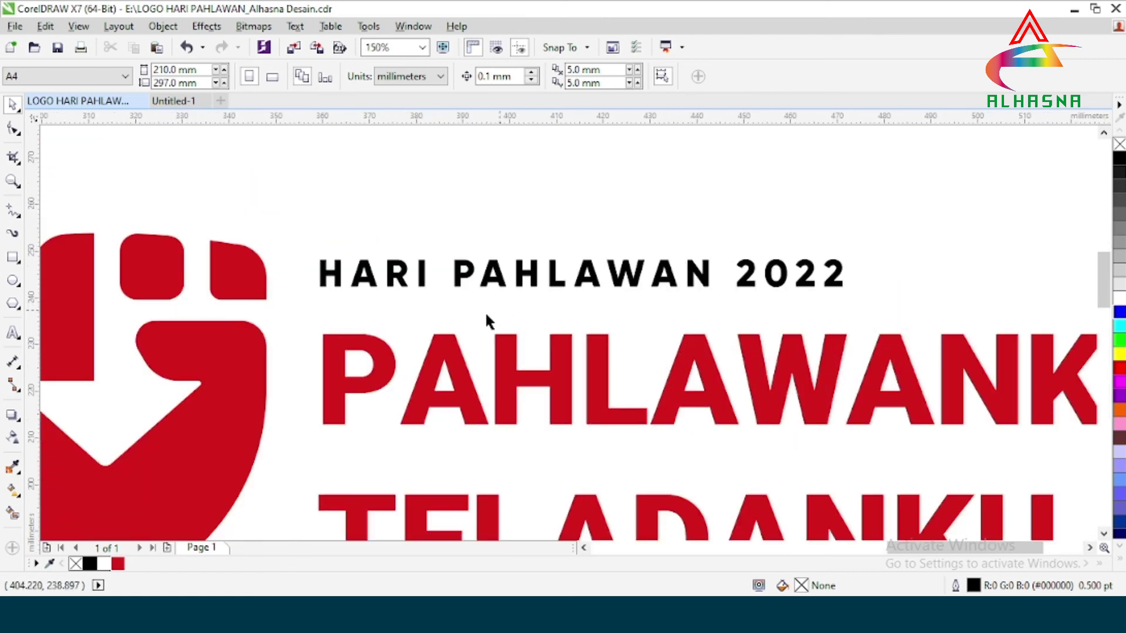
scroll(500, 314, "down", 3)
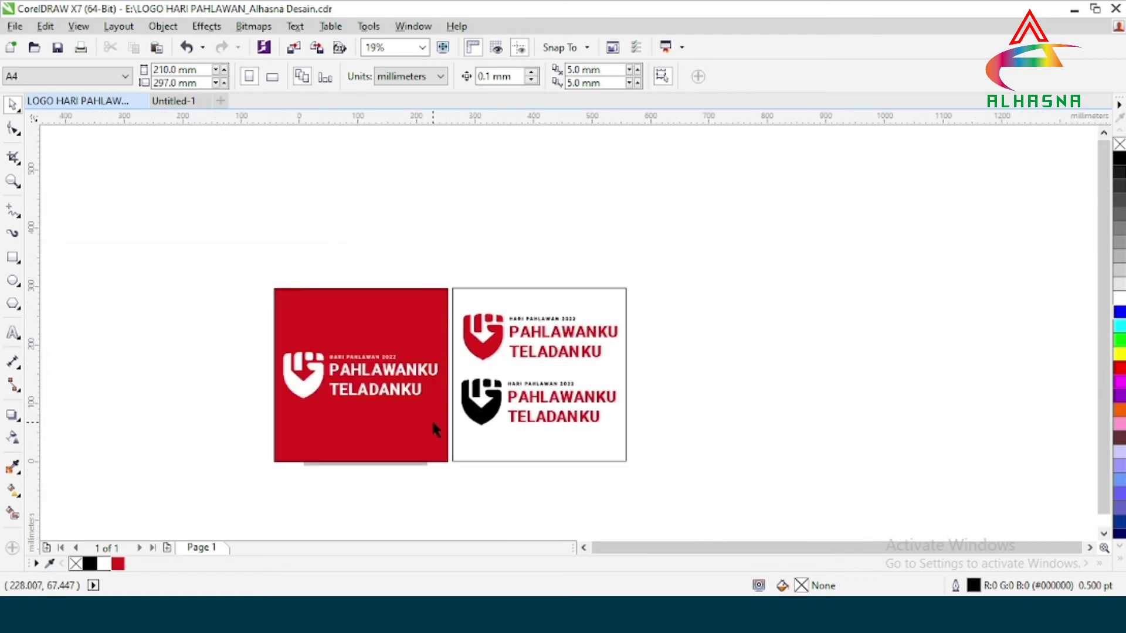
scroll(433, 423, "up", 1)
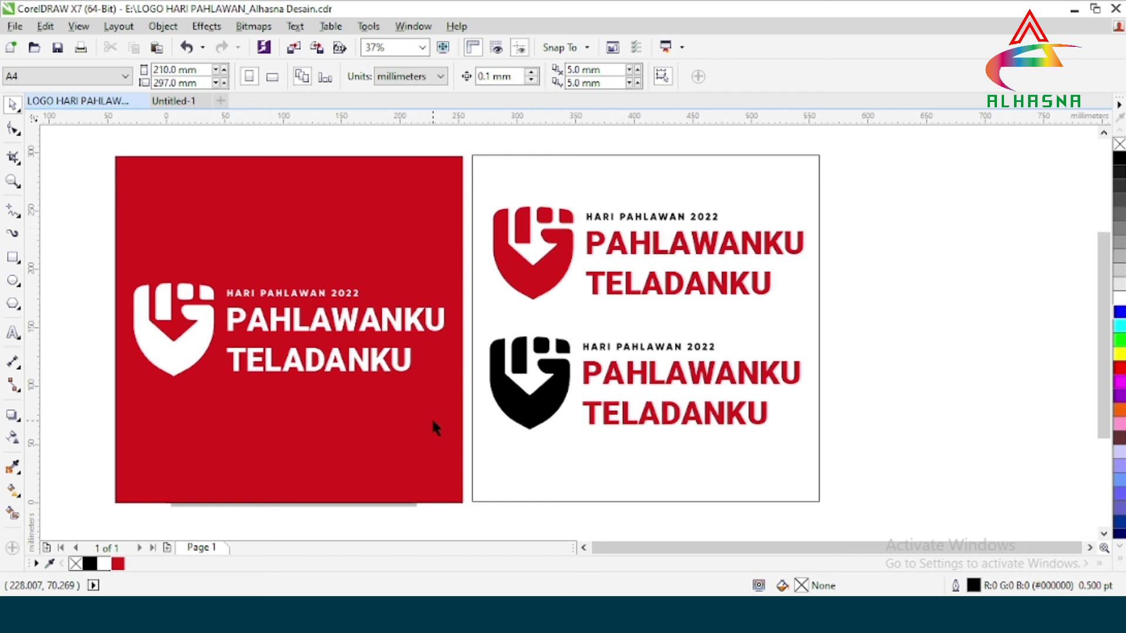
scroll(434, 428, "down", 1)
scroll(346, 421, "up", 1)
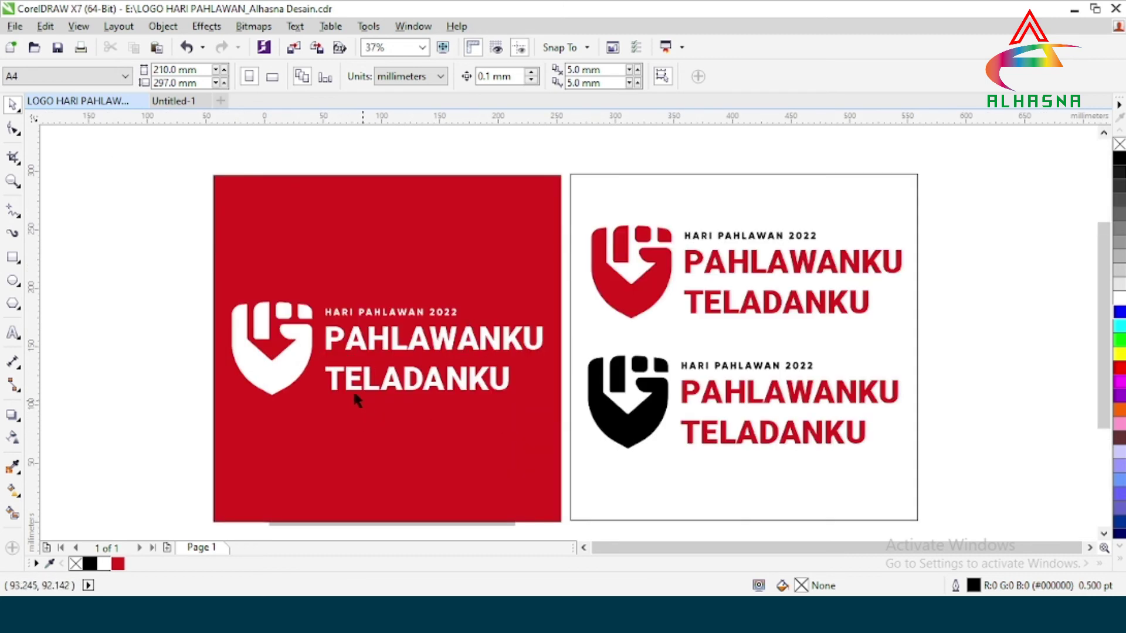
Step: Group the white fist emblem with its two text objects on the red square and deselect the group
left_click(352, 345)
left_click(166, 370)
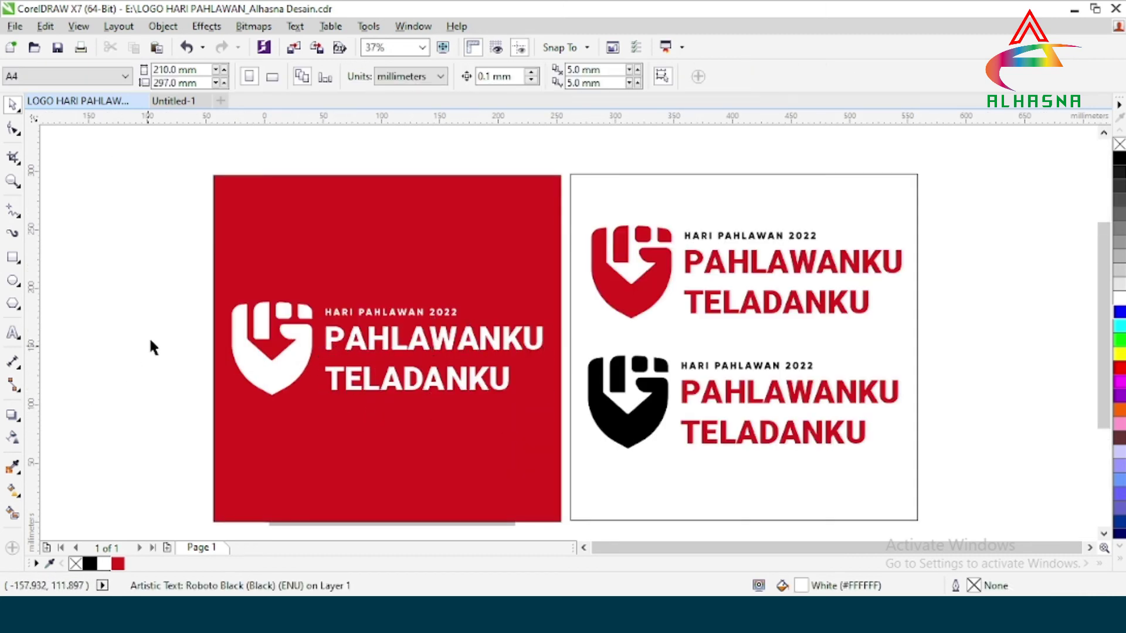
left_click_drag(173, 288, 562, 456)
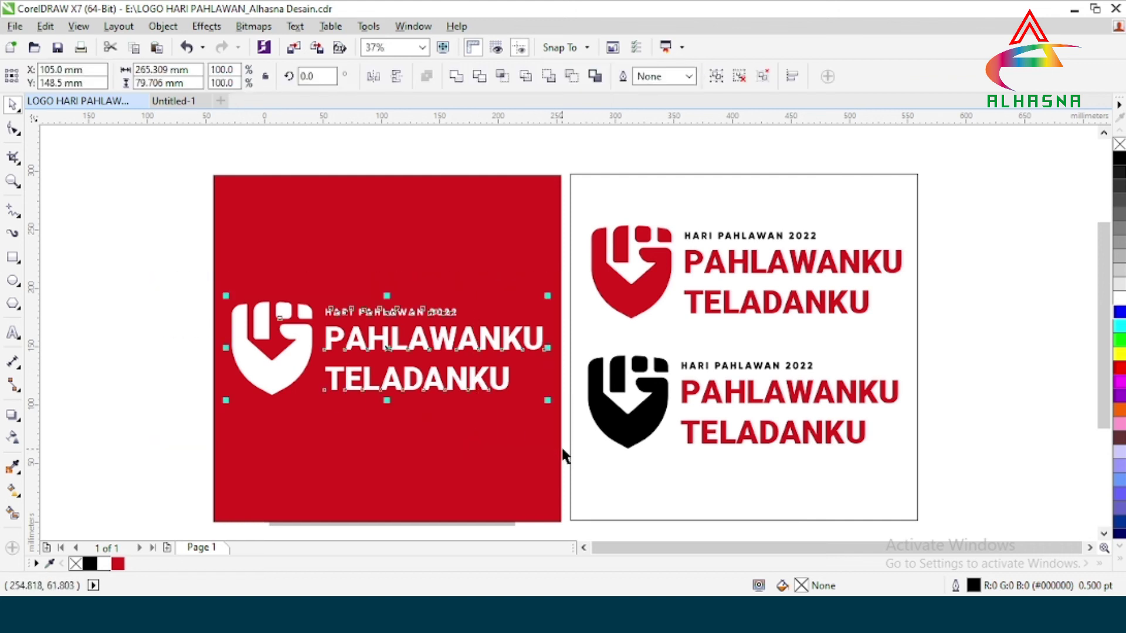
key("ctrl+g")
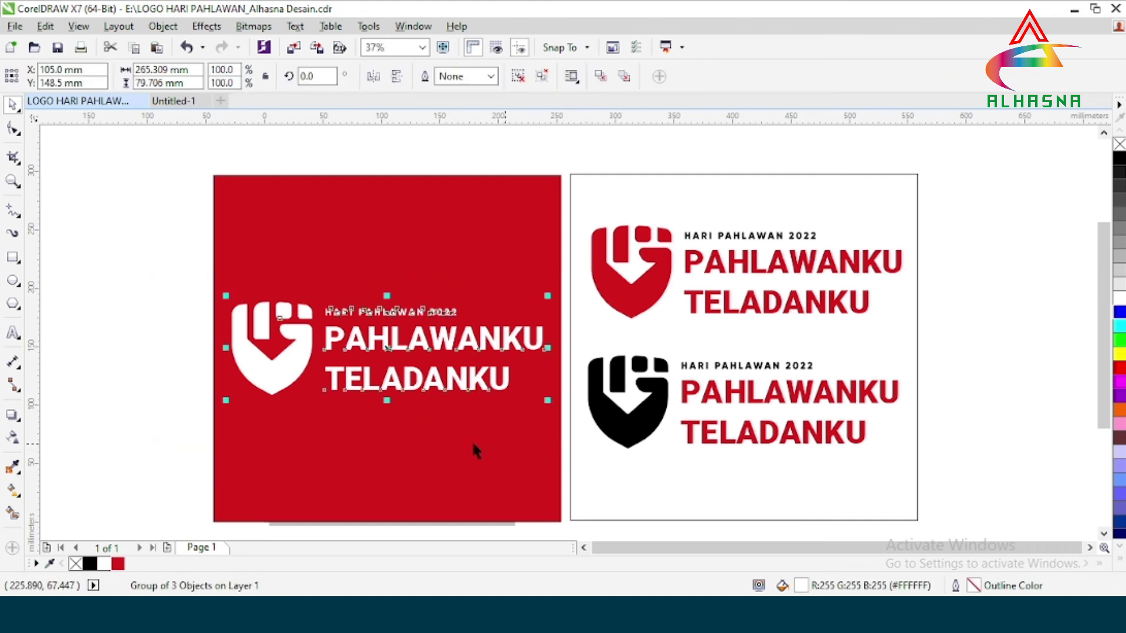
left_click(170, 407)
Step: Group the emblem and text objects of the upper and lower logo copies on the white square, each copy separately
scroll(321, 346, "down", 1)
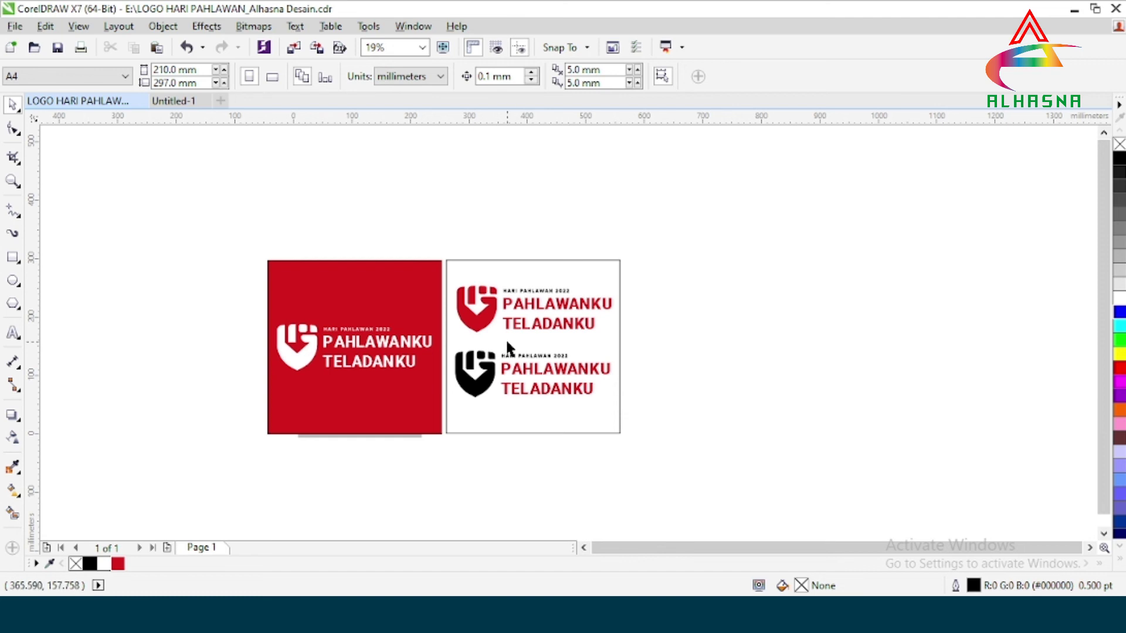
scroll(508, 345, "up", 1)
left_click(683, 348)
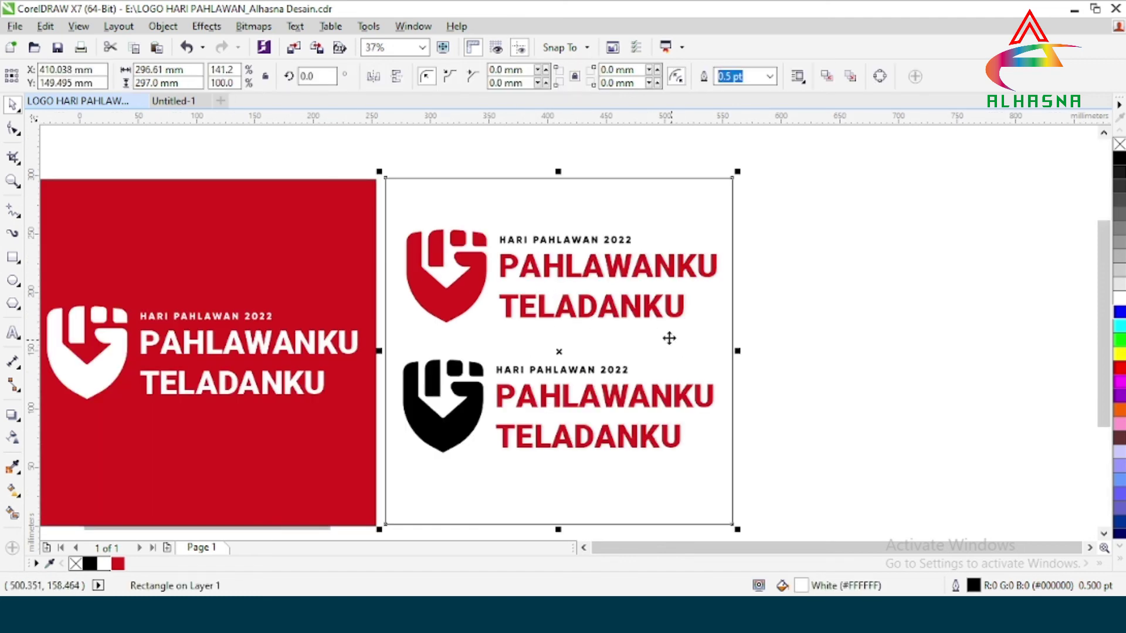
scroll(522, 350, "down", 1)
scroll(475, 352, "up", 1)
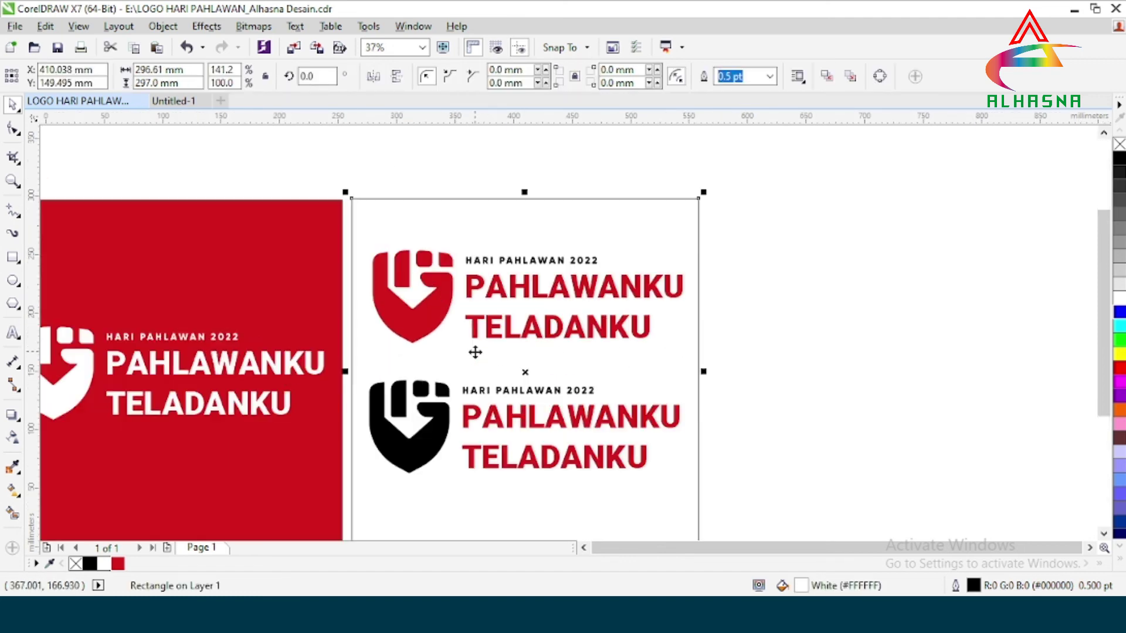
left_click(810, 351)
left_click_drag(736, 359, 350, 231)
left_click(703, 455)
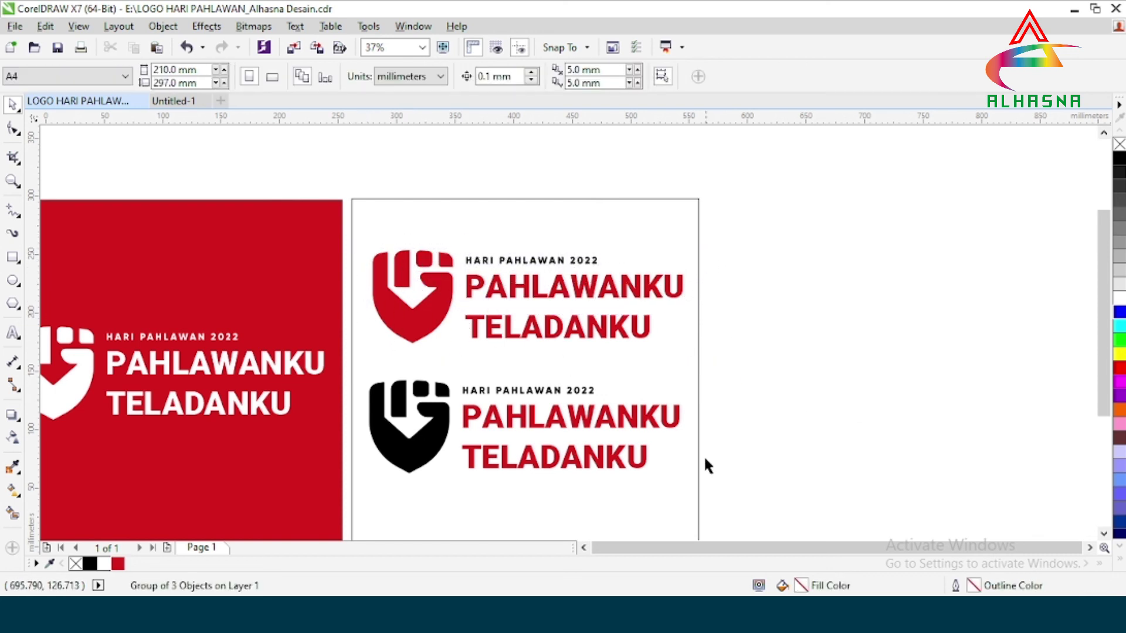
left_click_drag(745, 487, 327, 350)
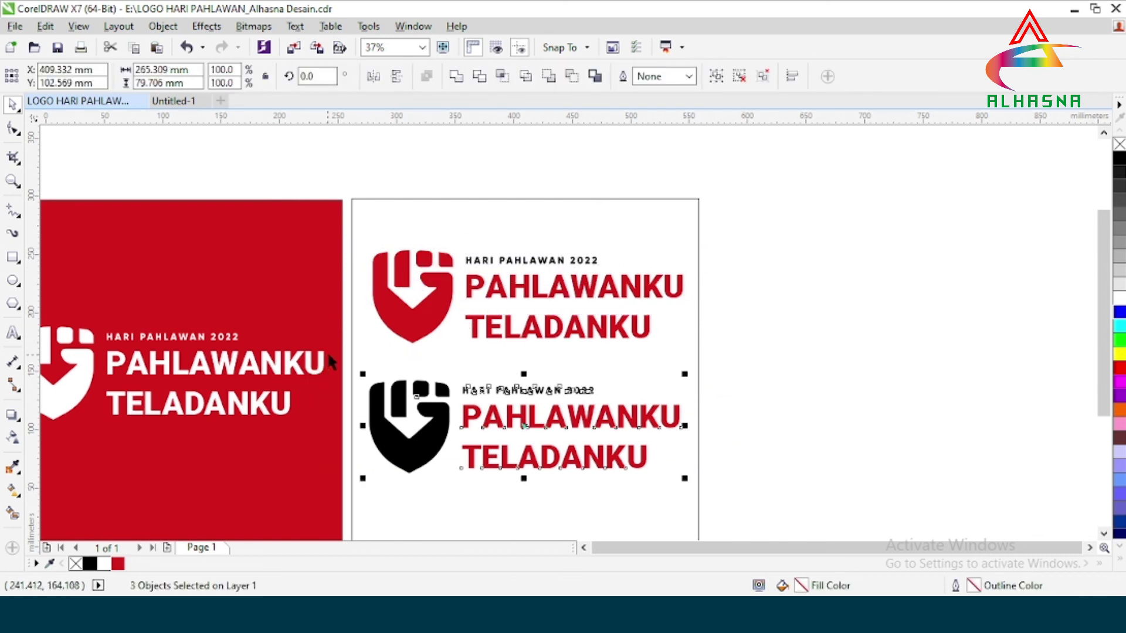
left_click(755, 395)
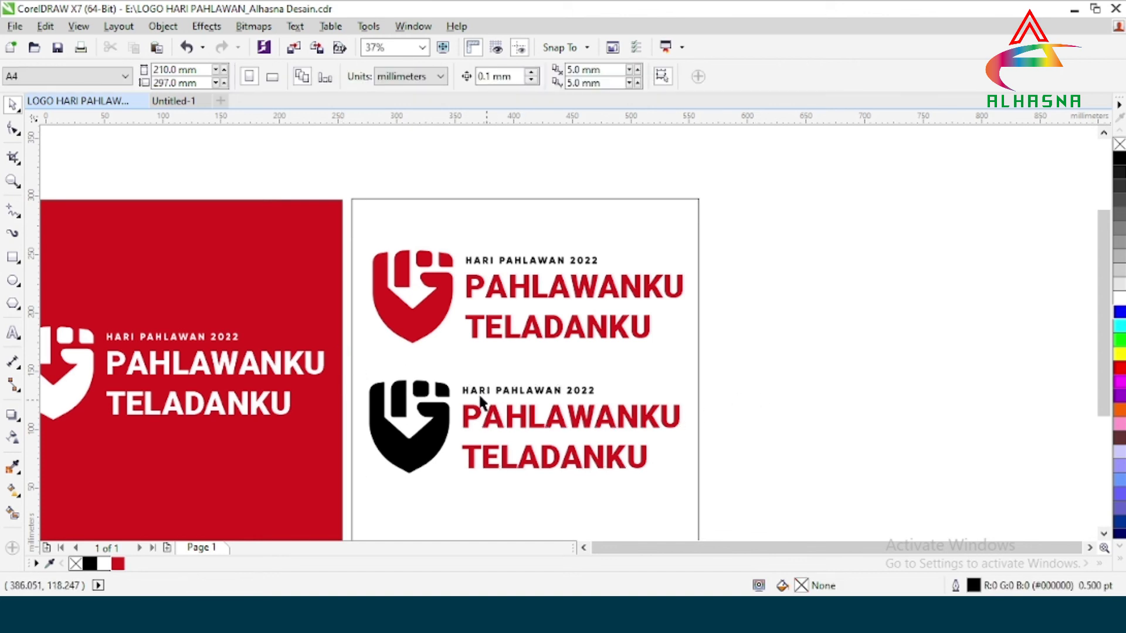
scroll(461, 393, "down", 2)
scroll(385, 409, "up", 2)
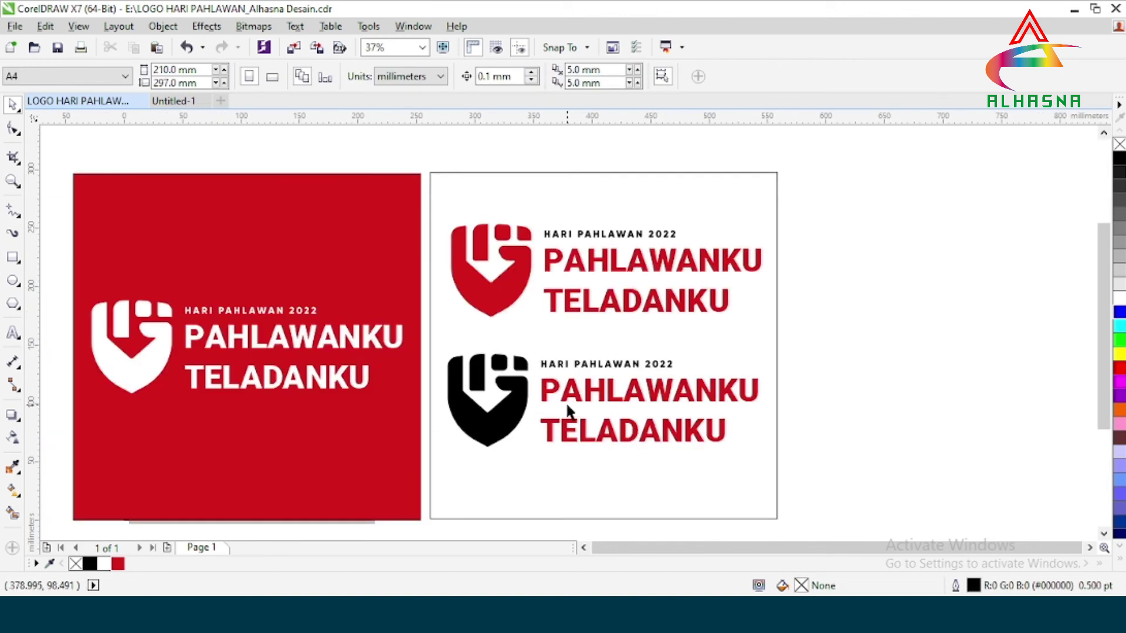
scroll(437, 402, "down", 2)
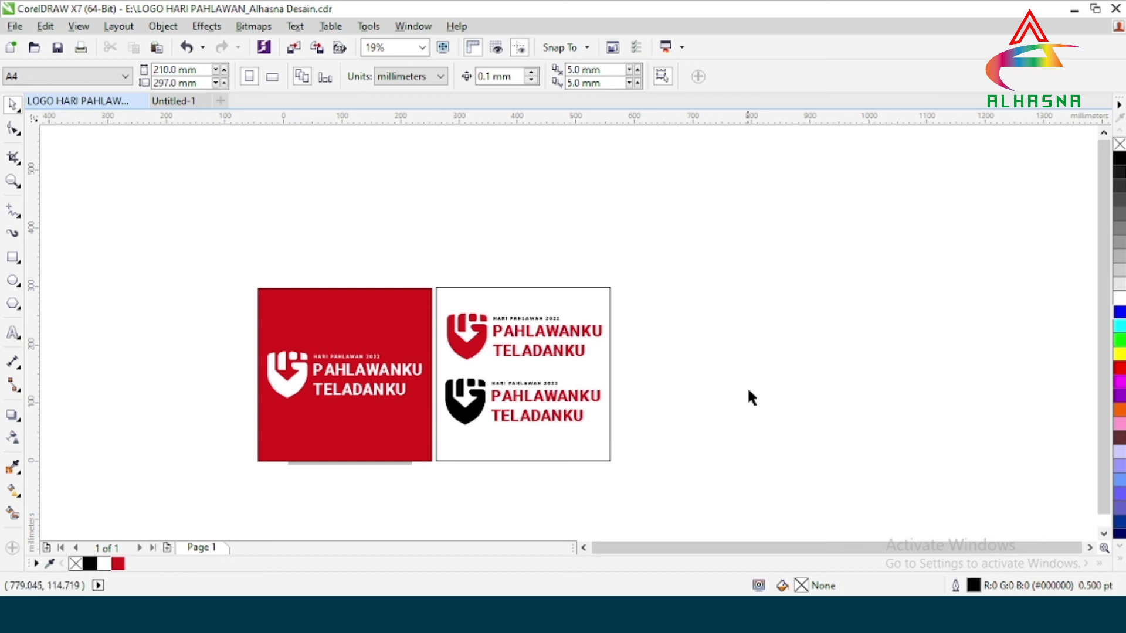
scroll(411, 408, "down", 1)
scroll(411, 408, "up", 2)
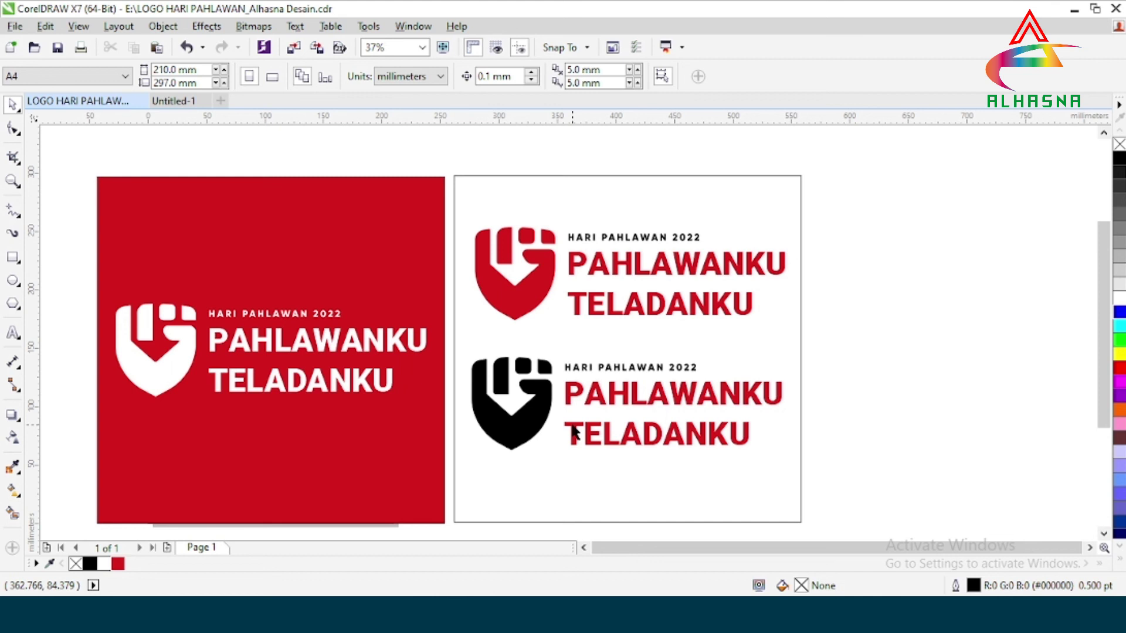
scroll(578, 412, "down", 2)
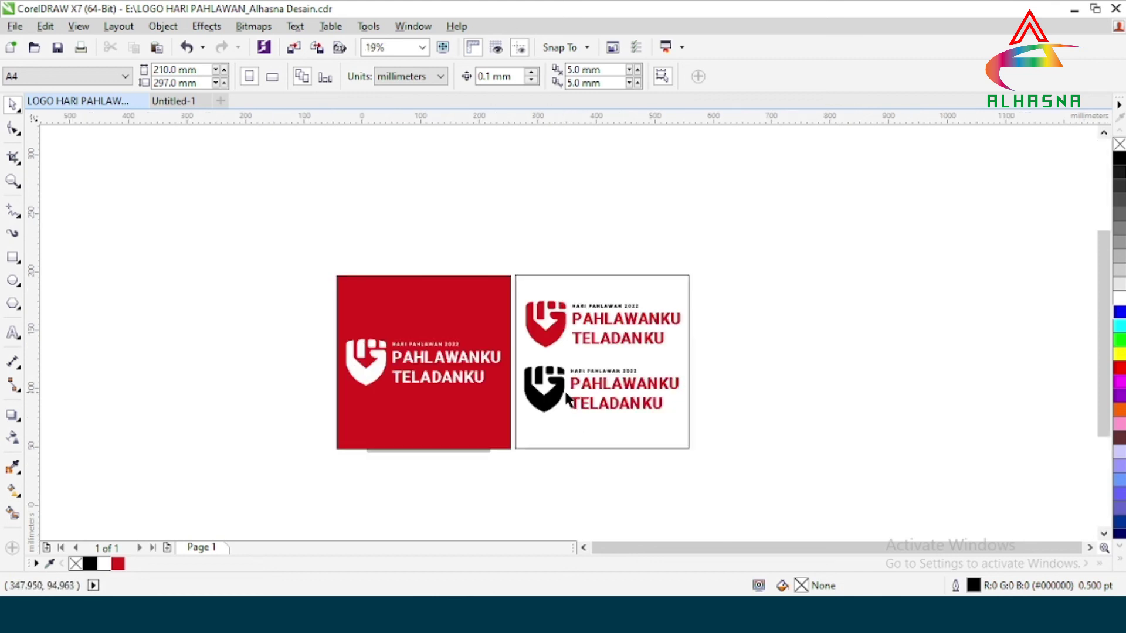
scroll(572, 410, "up", 2)
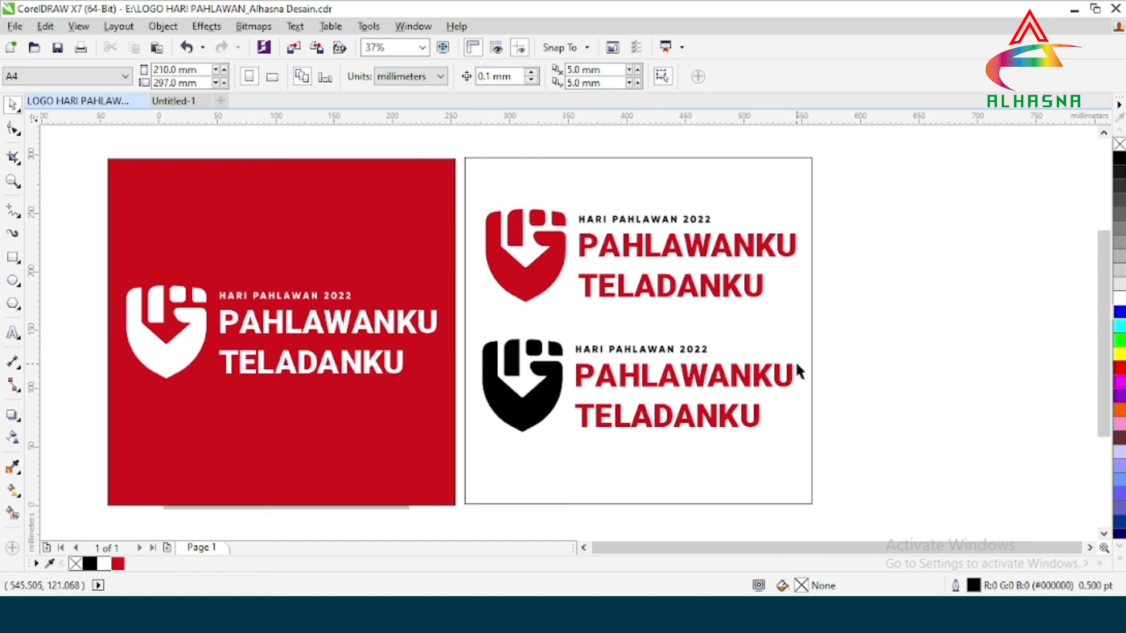
scroll(545, 383, "down", 2)
scroll(526, 382, "up", 2)
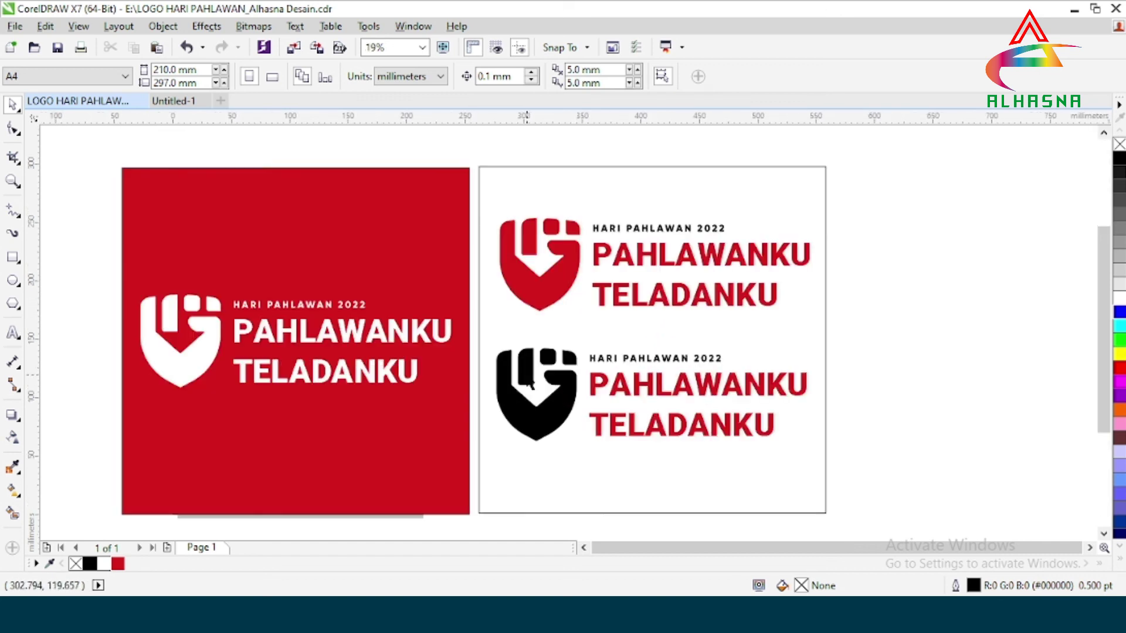